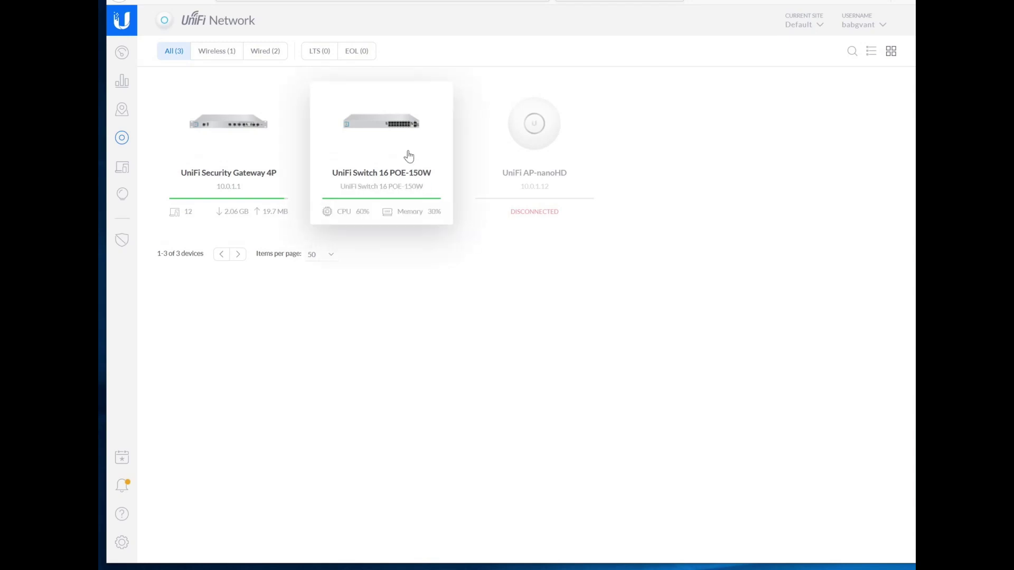
Step: Inspect the 16-port switch's port 15 link to the UNVR and its connected clients
click(408, 156)
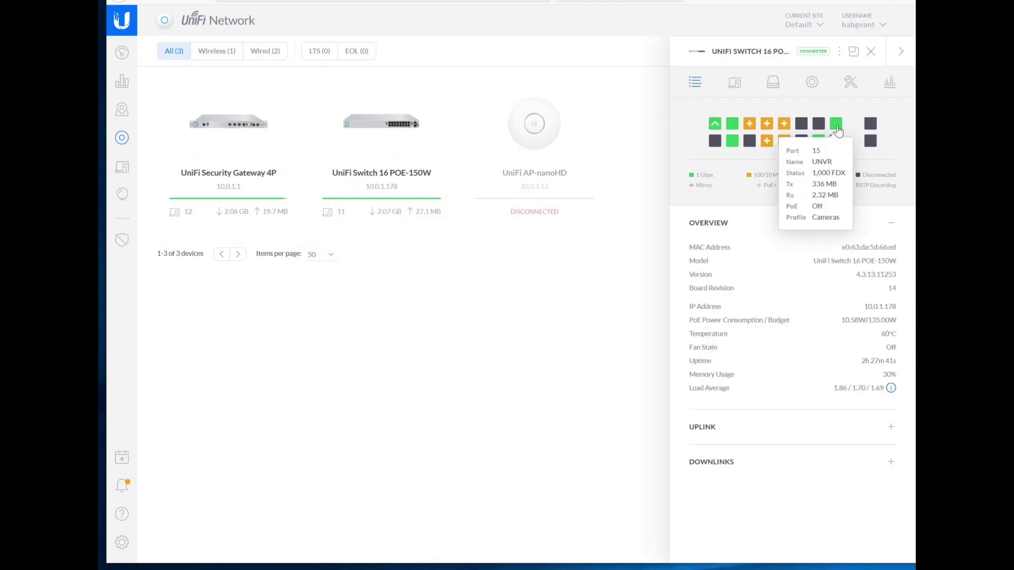
click(838, 130)
scroll(822, 477, down, 3)
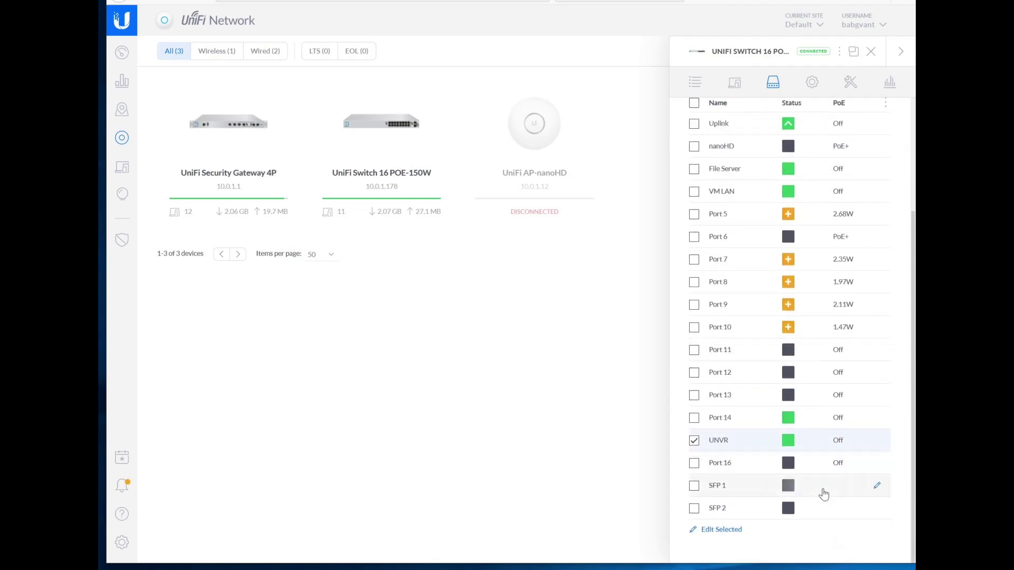
mouse_move(786, 447)
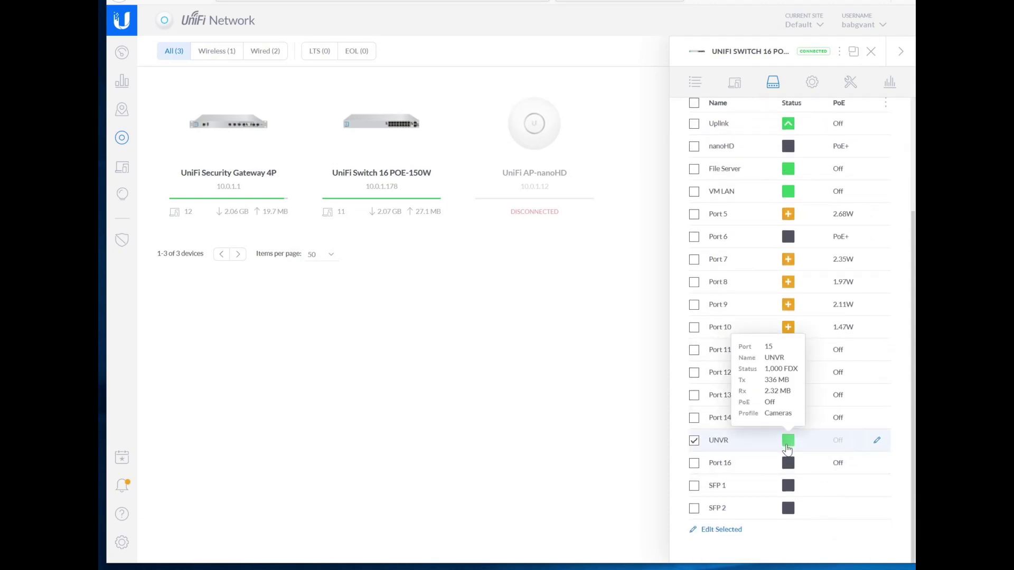
scroll(676, 290, up, 3)
click(732, 87)
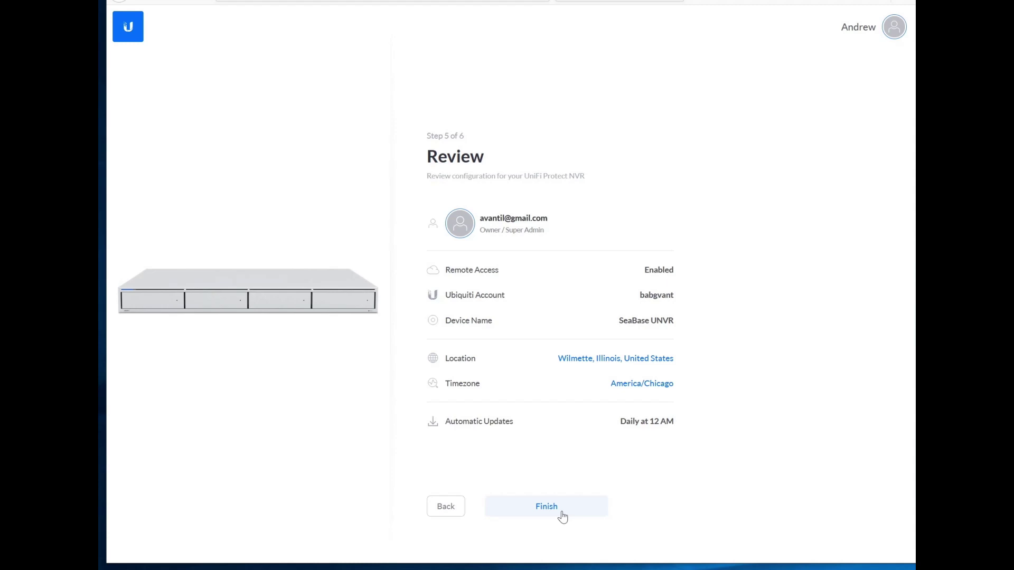
Step: Finish the SeaBase UNVR setup, check for firmware updates, and turn on SSH
click(559, 508)
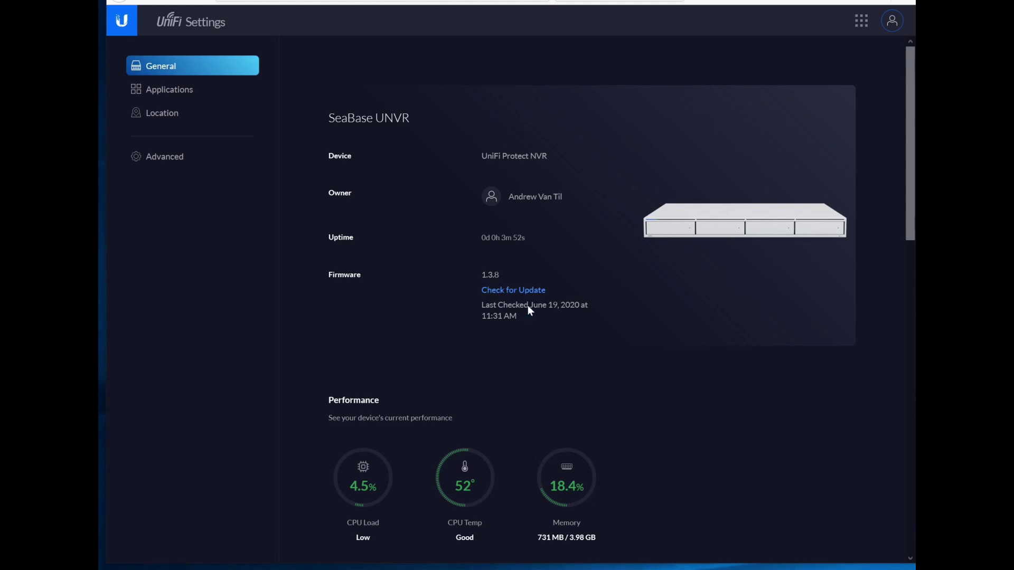
click(537, 291)
click(192, 96)
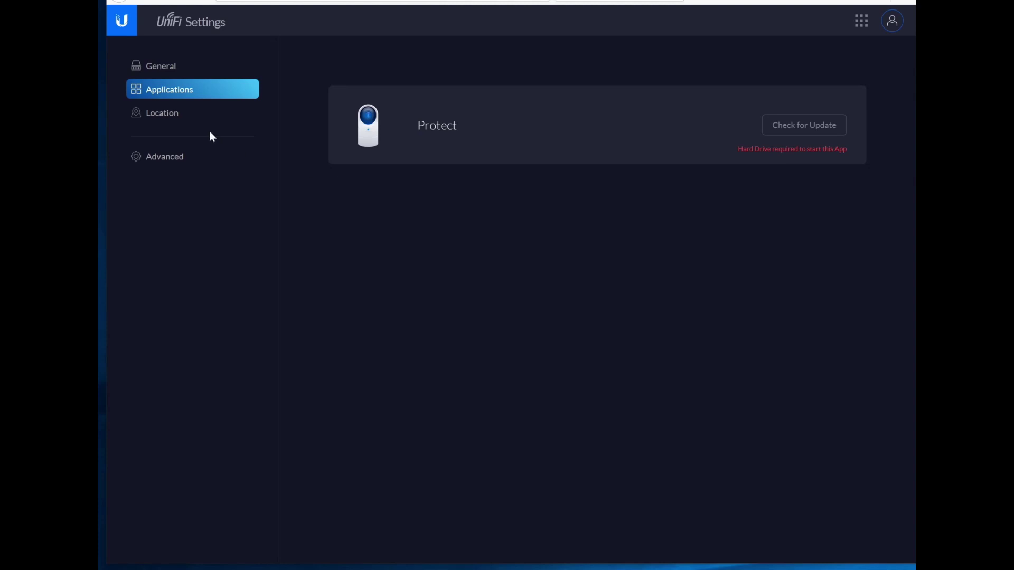
click(190, 156)
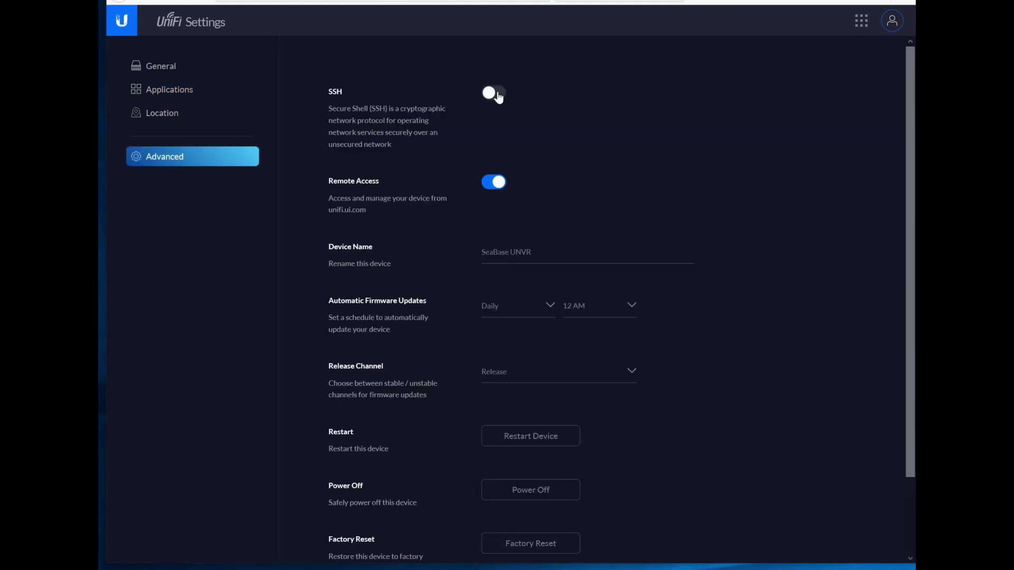
click(498, 94)
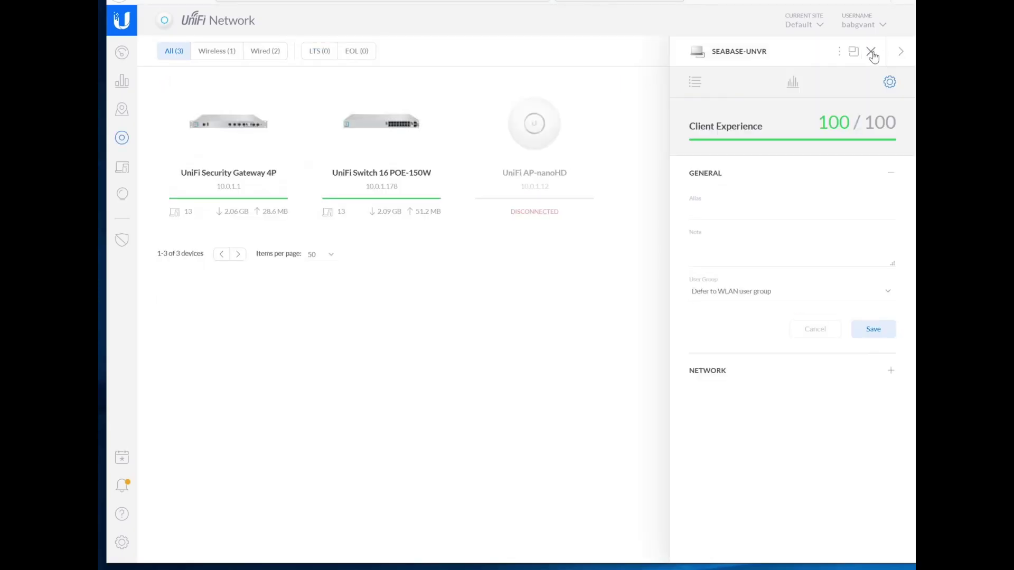
click(870, 52)
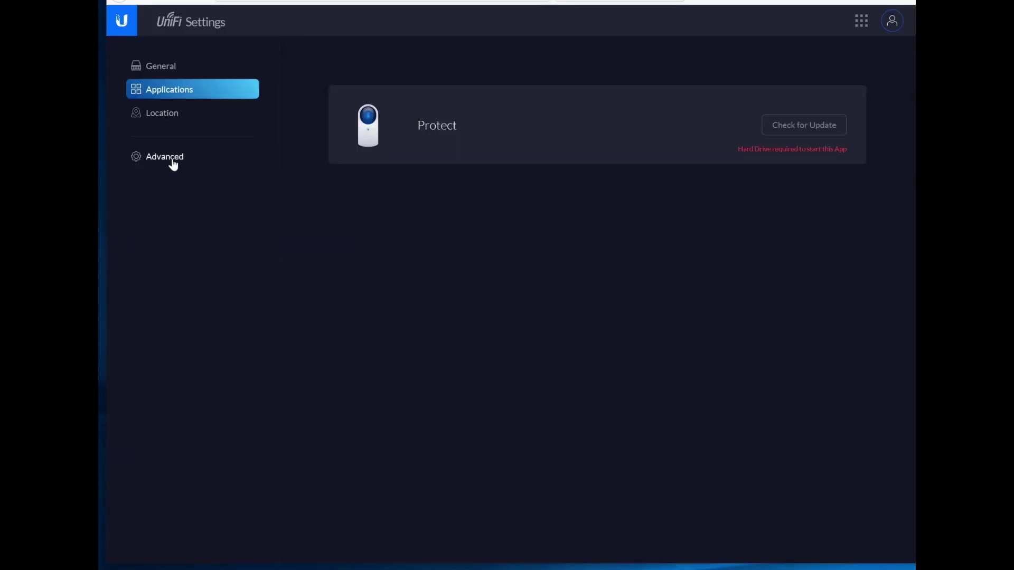
Step: Confirm SSH is enabled under Advanced, then return to the General overview
click(172, 158)
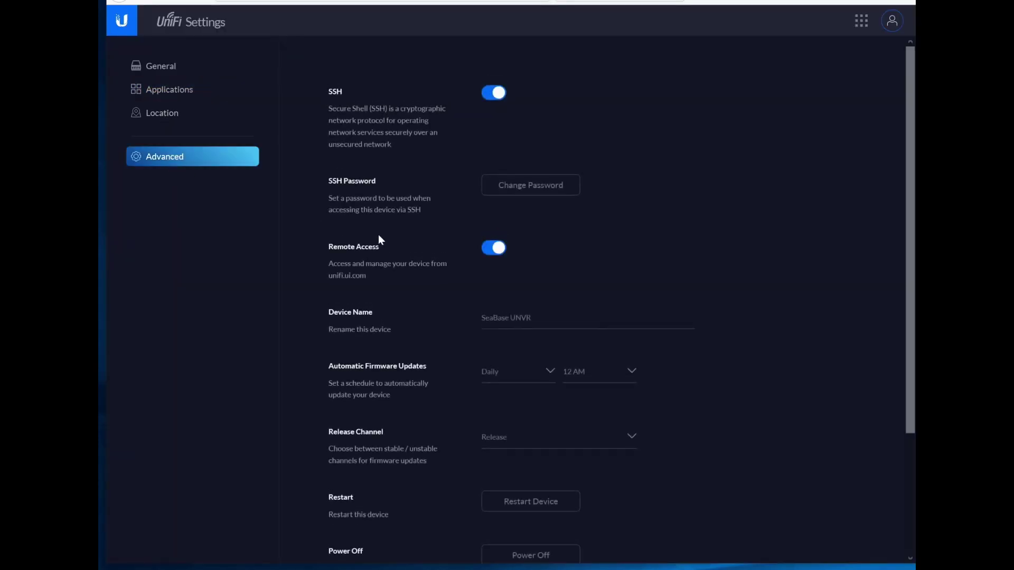
scroll(638, 211, down, 3)
scroll(637, 212, up, 3)
click(170, 68)
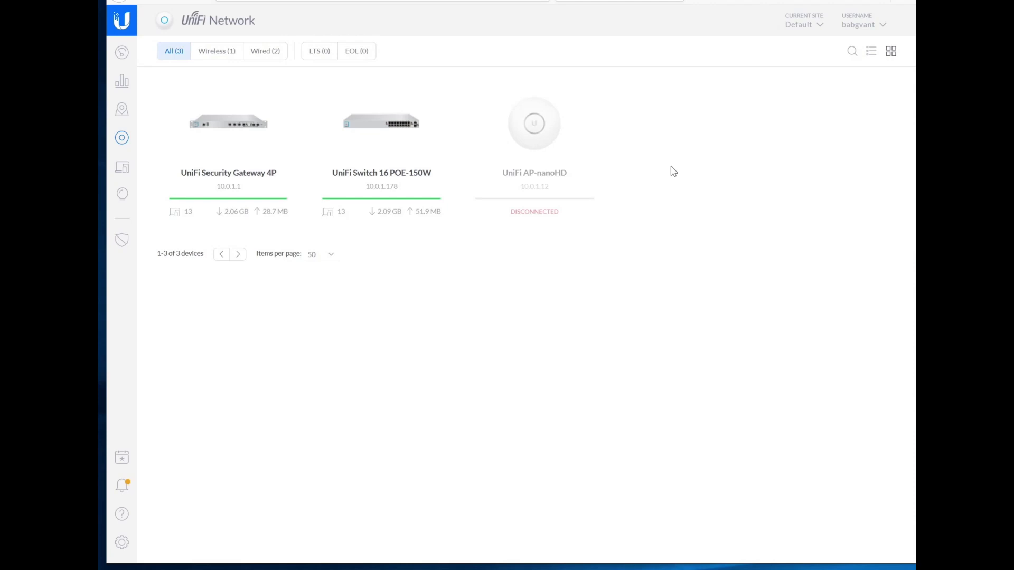
Step: Go back to the NVR's settings and review its Applications and Advanced pages again
click(377, 1)
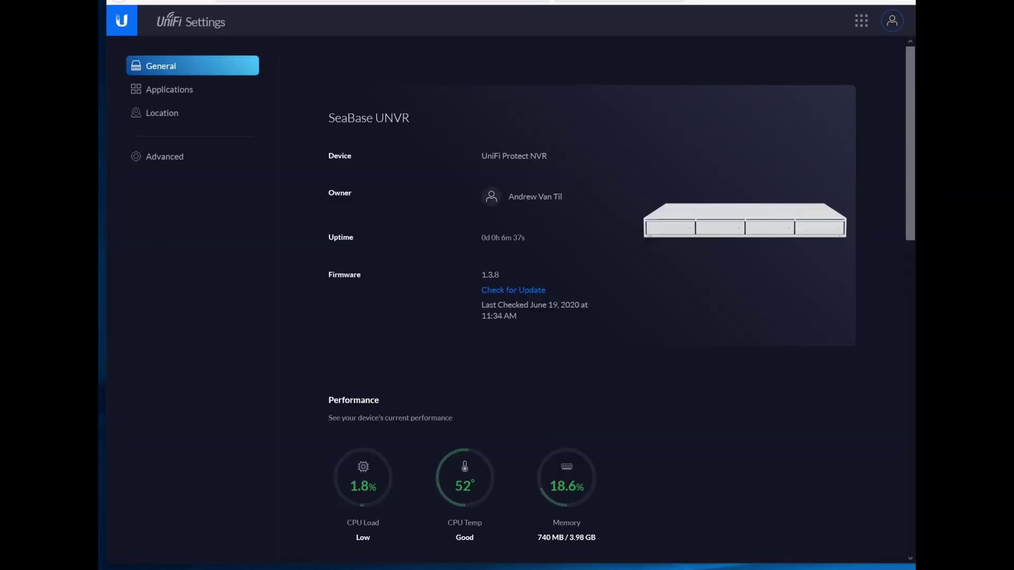
click(174, 93)
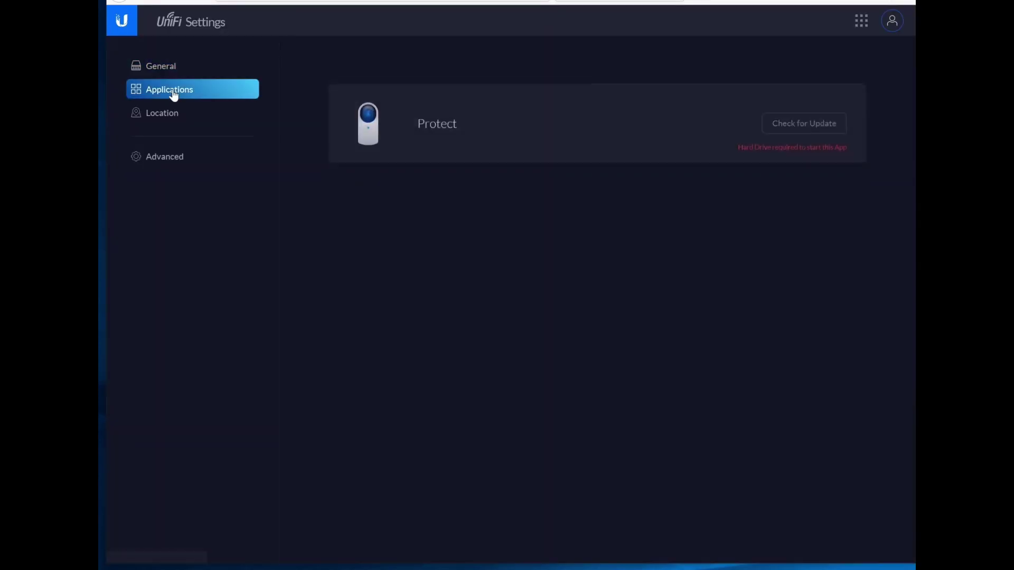
click(167, 161)
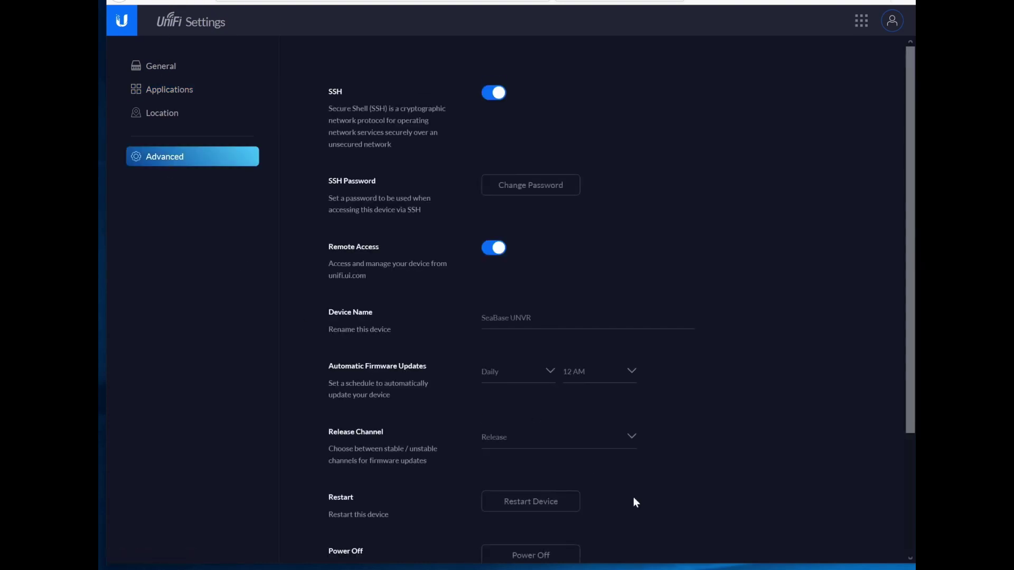
scroll(638, 504, down, 3)
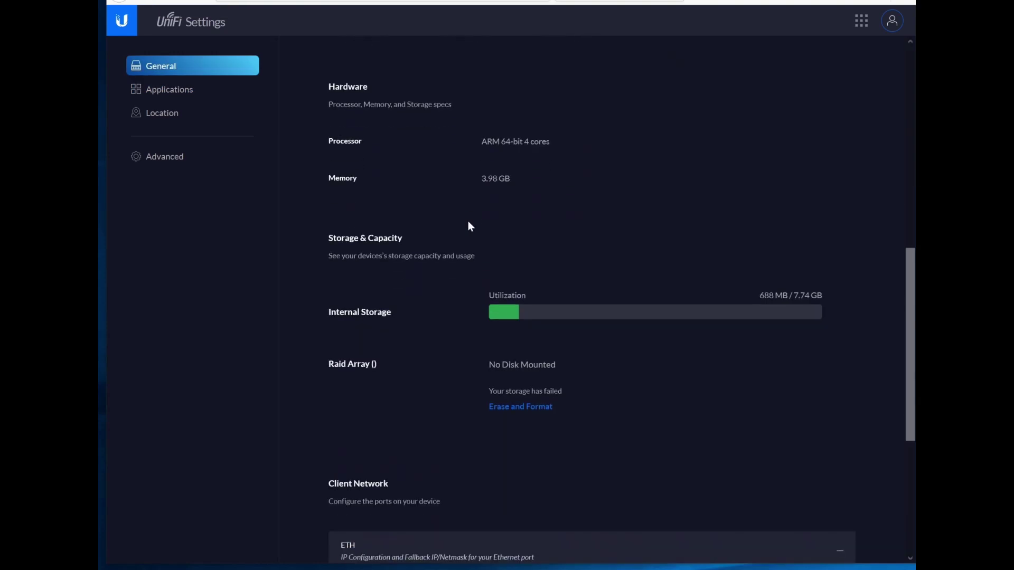
Step: Erase and format the drives into a RAID1 array and update Protect to 1.14.10
scroll(794, 408, up, 2)
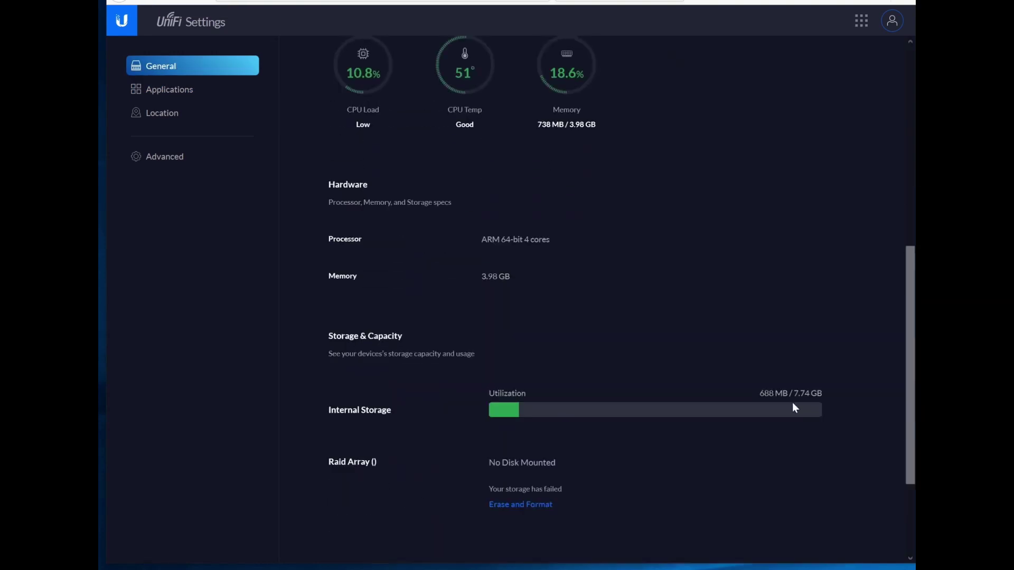
click(519, 507)
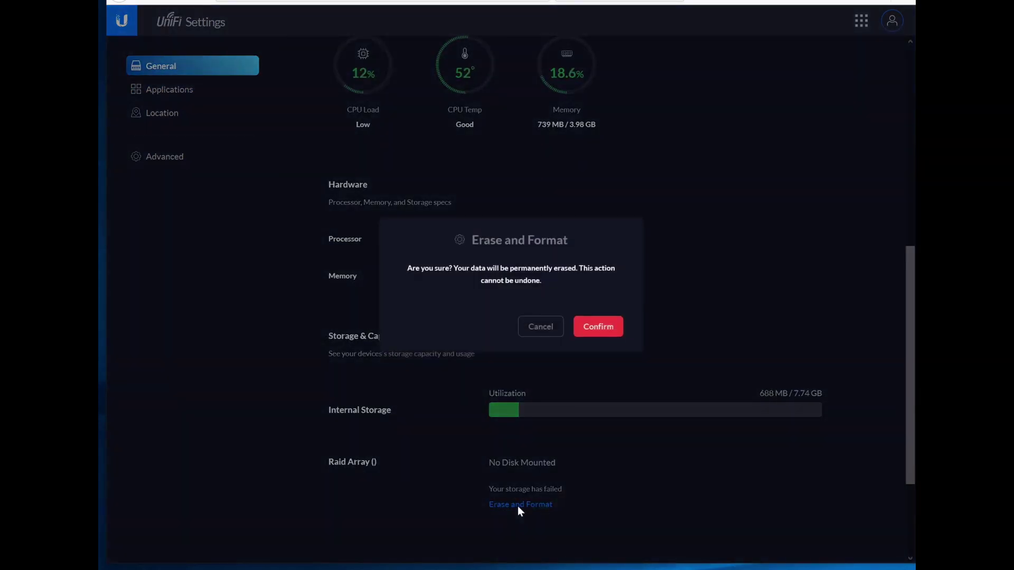
click(598, 332)
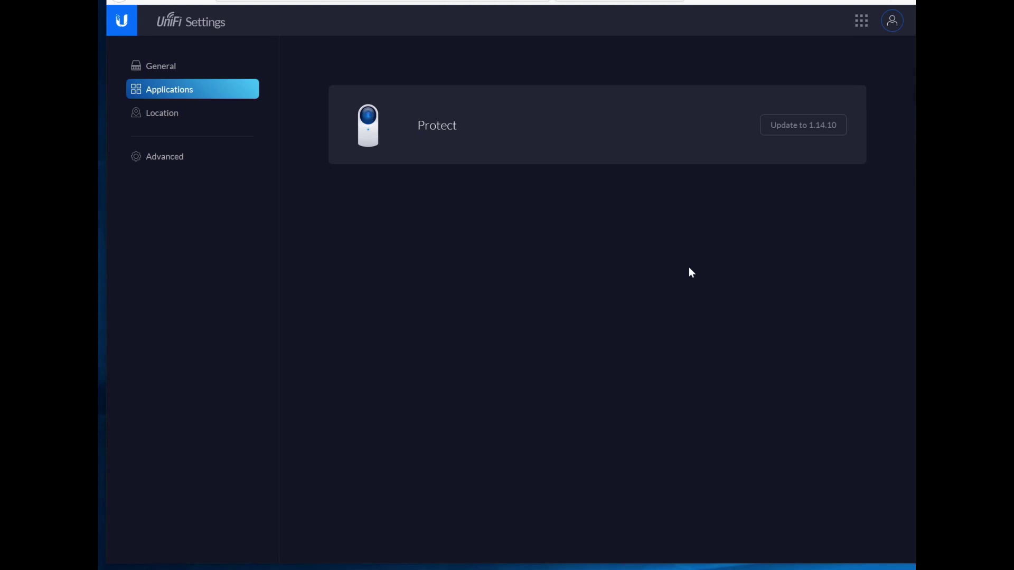
click(790, 138)
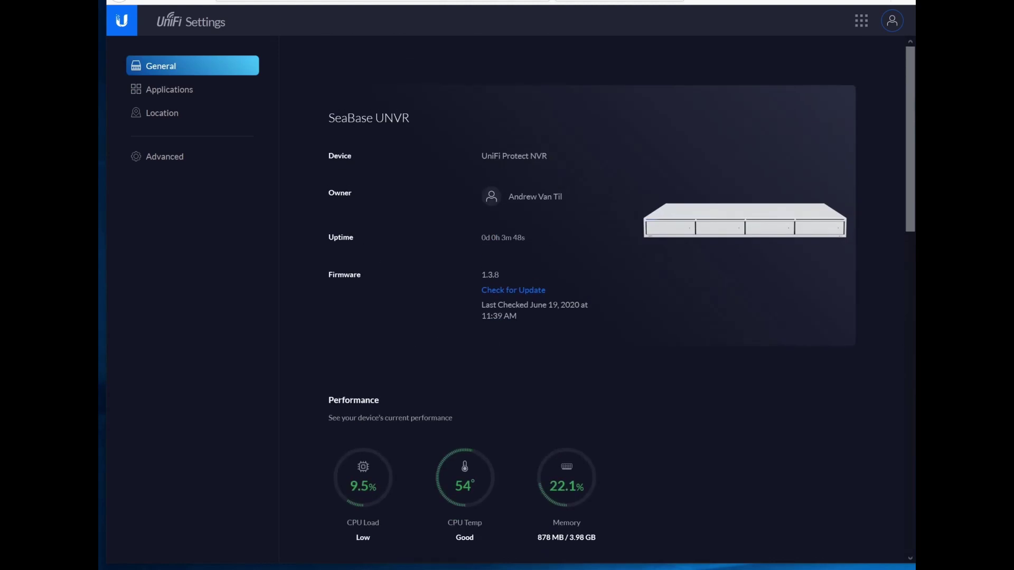
Step: Launch Protect, import a saved backup under Settings > Backups, and view the camera list
click(132, 32)
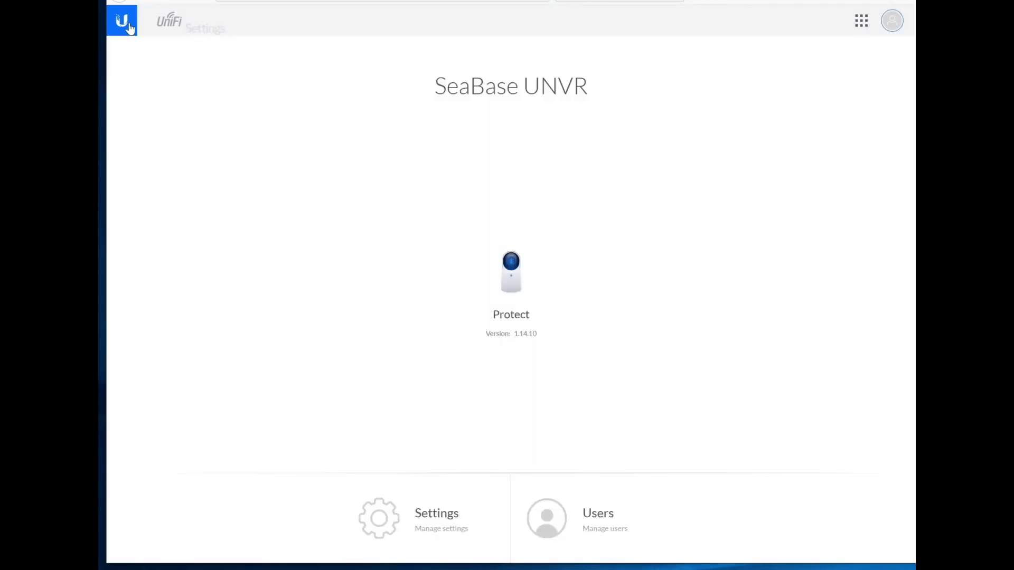
click(509, 272)
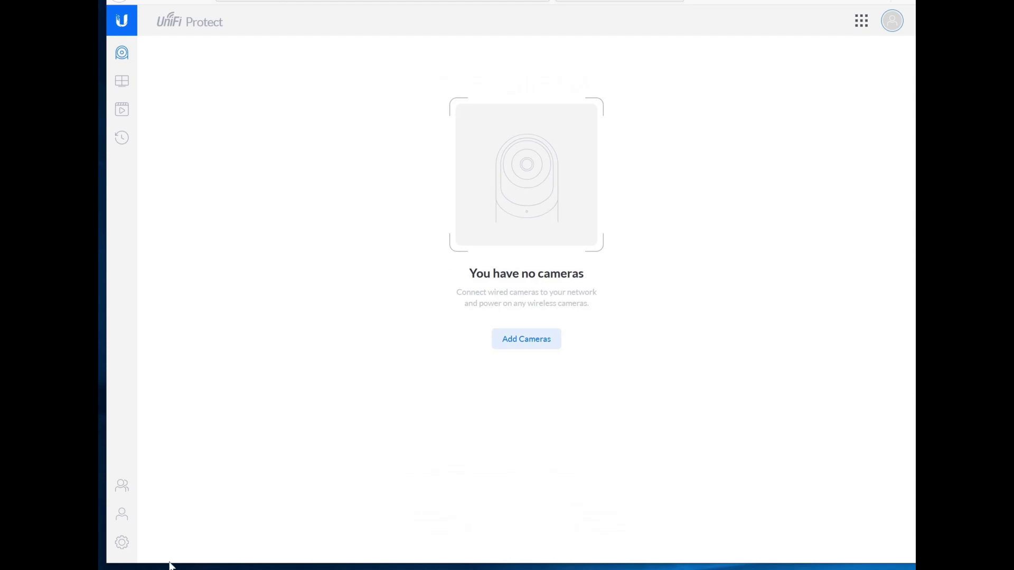
click(122, 549)
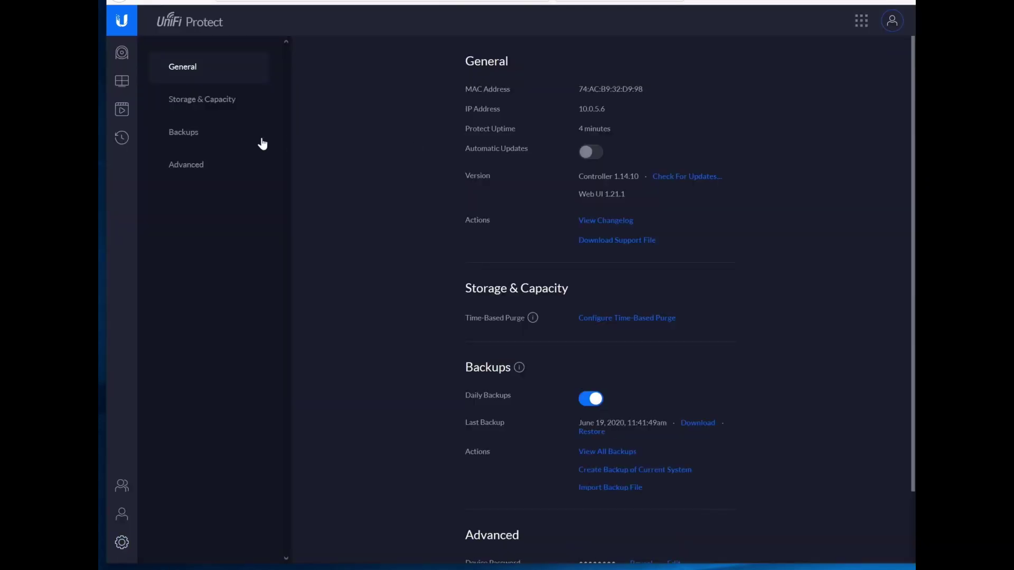
click(199, 136)
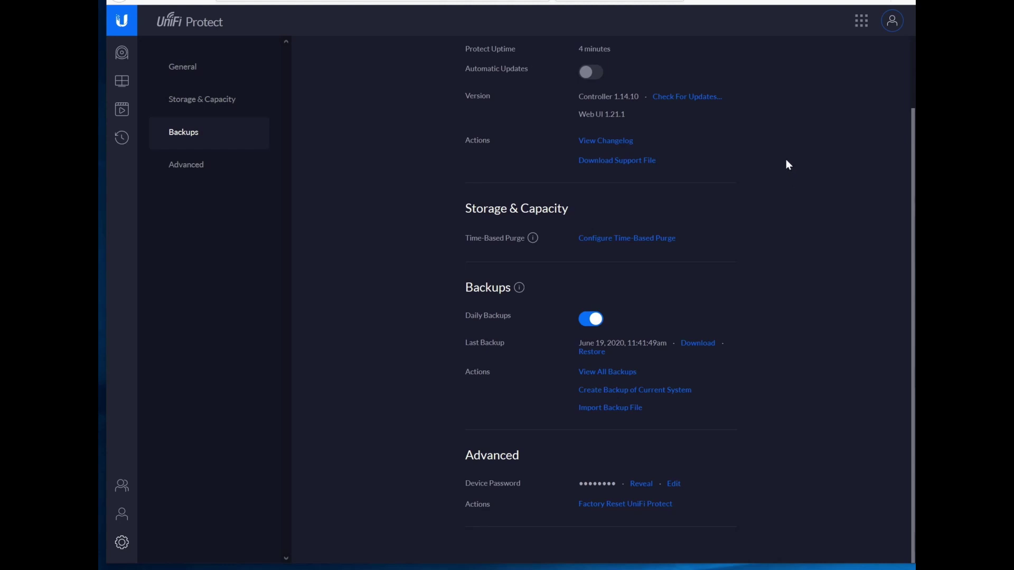
click(631, 410)
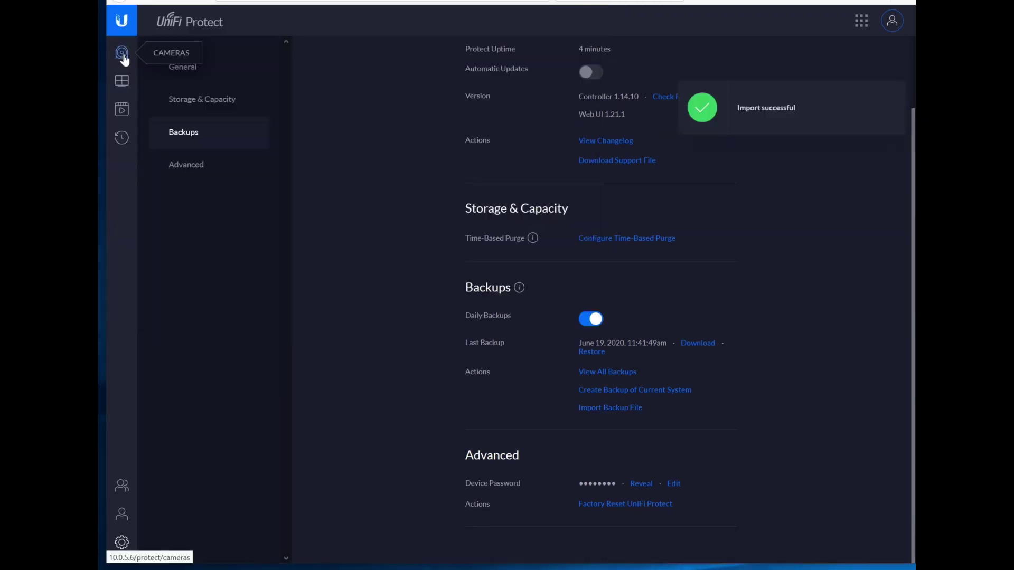
click(122, 54)
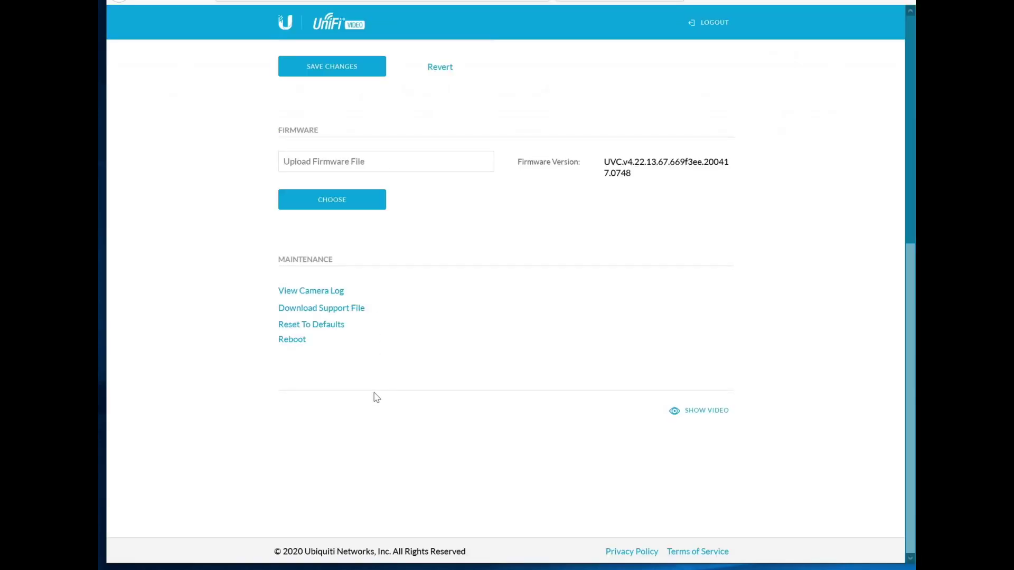
Step: Reset the UVC G3 camera to its default settings from its Maintenance section
click(320, 326)
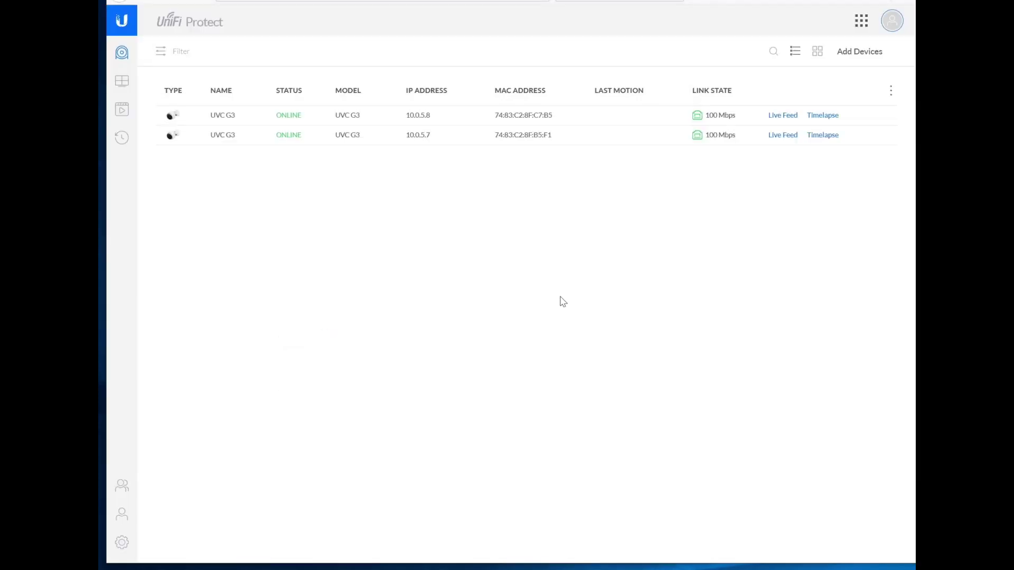
Step: Create Custom View 6 with a 6-camera layout holding the two UVC G3 cameras
click(122, 81)
click(547, 378)
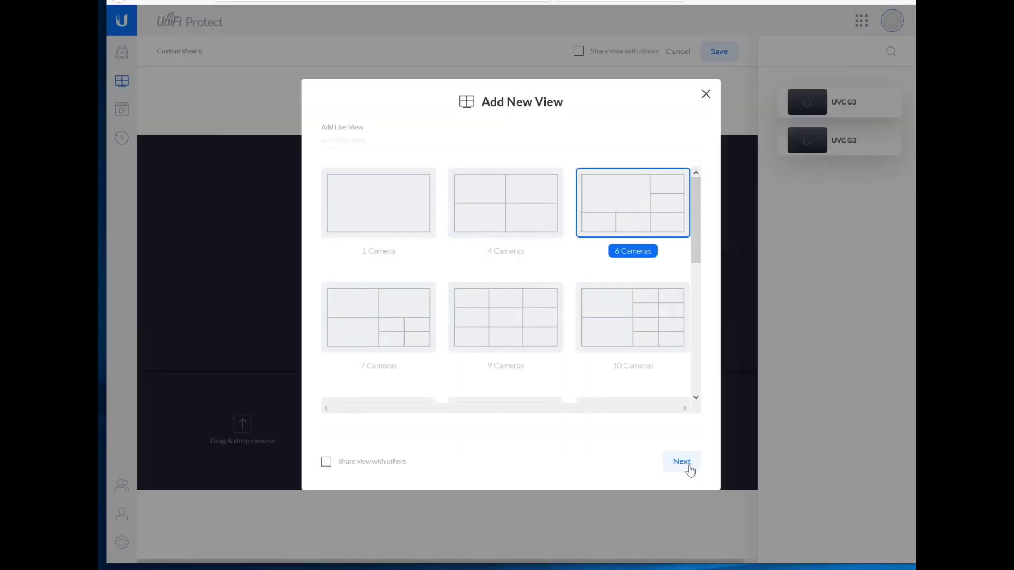
click(686, 462)
click(842, 106)
drag(840, 130, 661, 195)
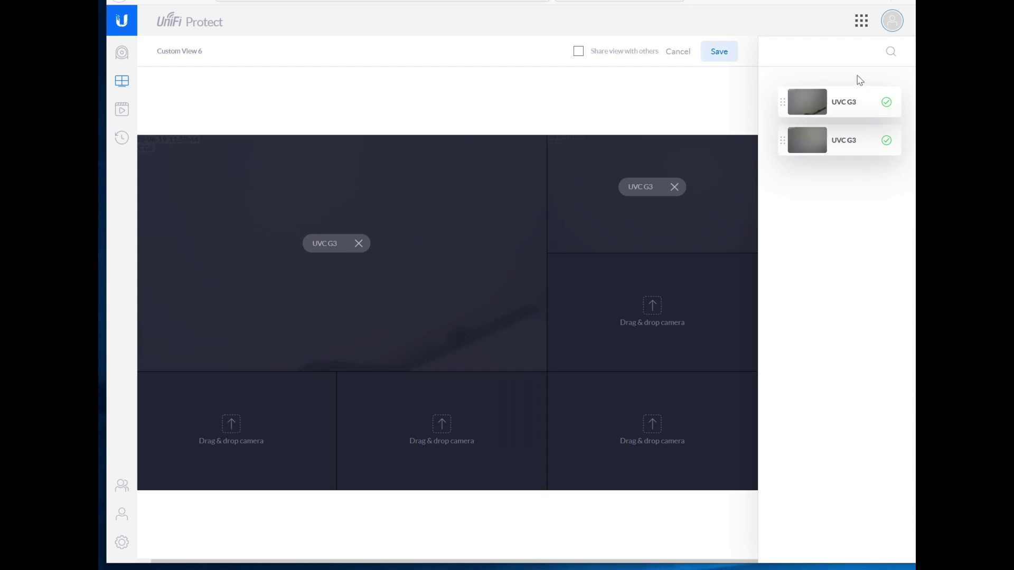
key(Return)
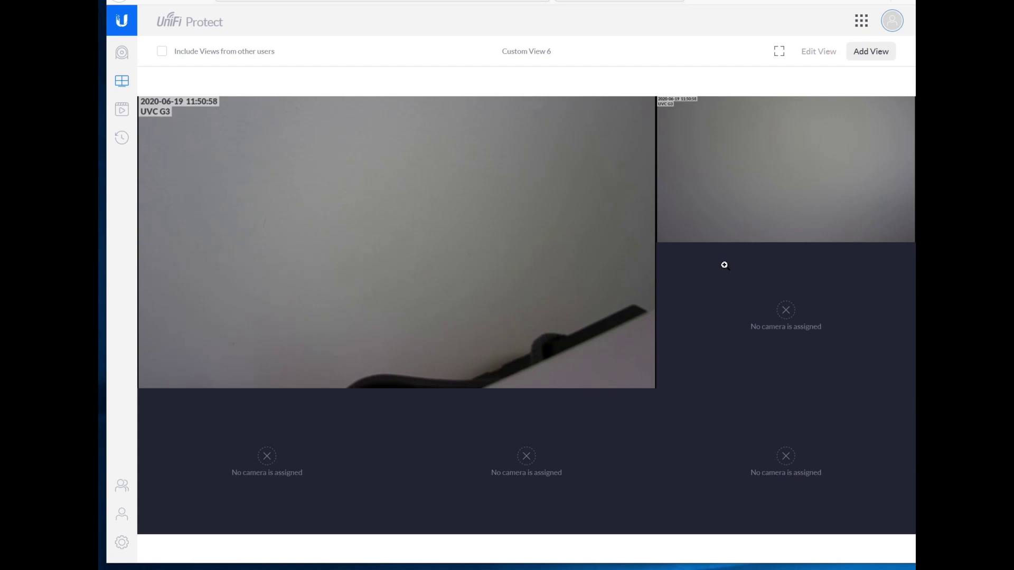
click(121, 52)
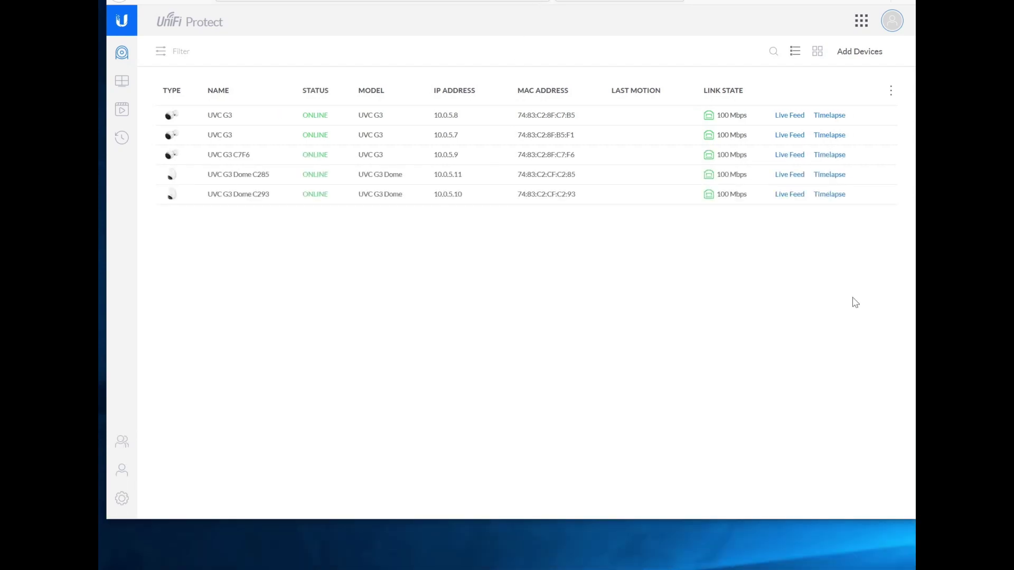
Step: Rearrange Custom View 6 with three UVC G3s and two domes in the grid, then save
click(121, 80)
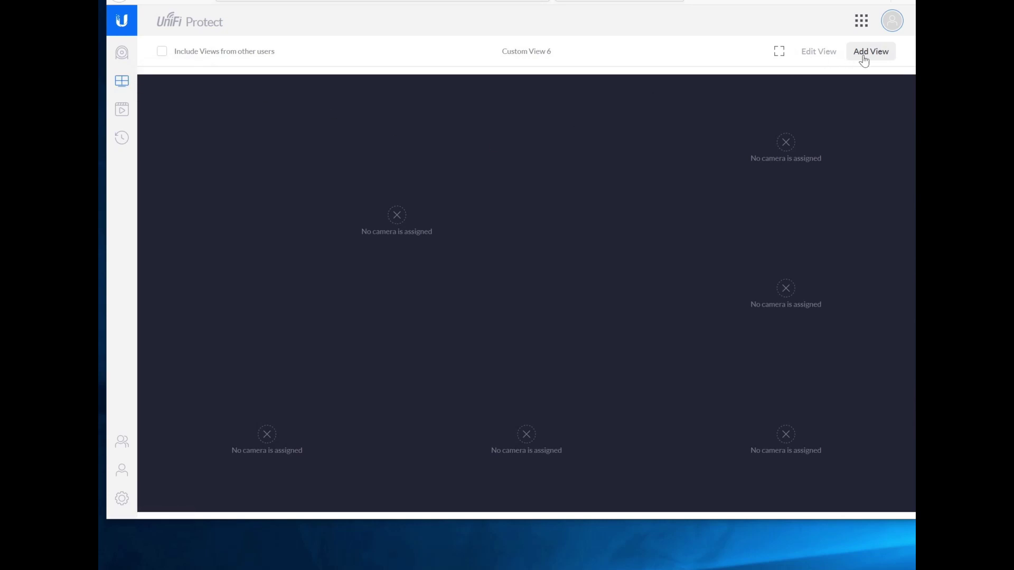
click(819, 55)
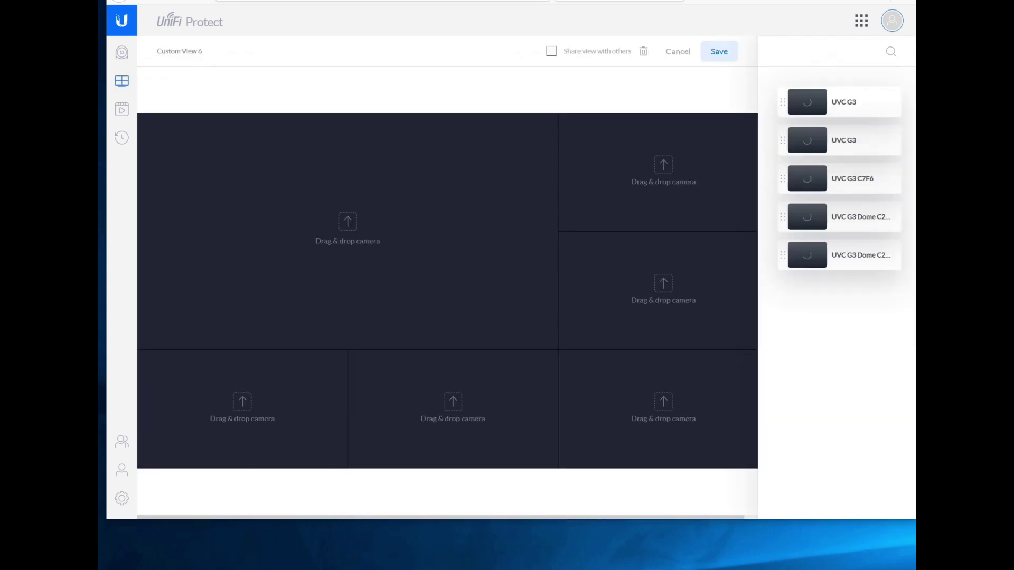
drag(840, 103, 364, 224)
drag(792, 138, 644, 182)
drag(847, 182, 649, 274)
drag(813, 219, 275, 385)
drag(838, 254, 437, 389)
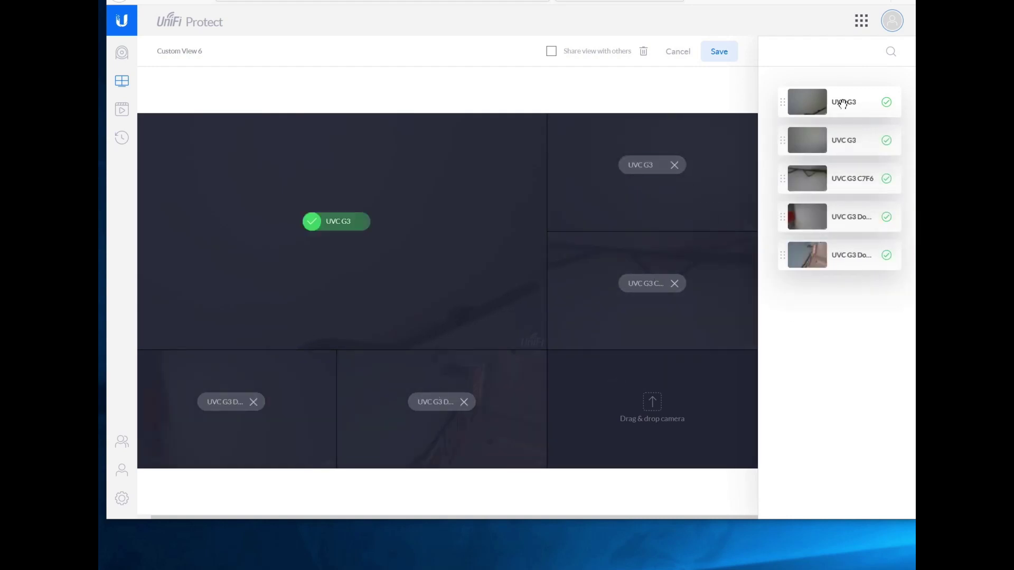
click(720, 53)
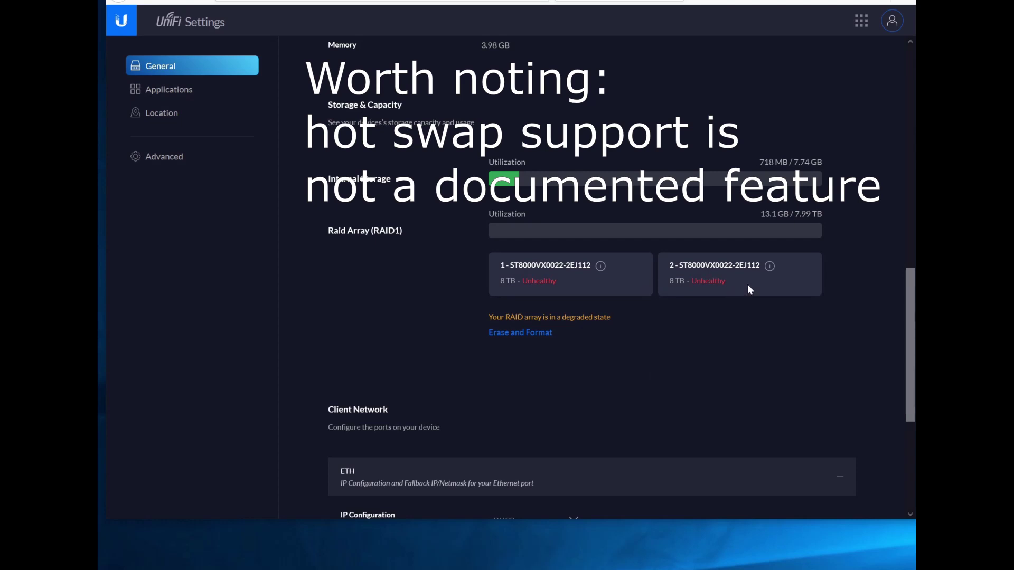
Step: Review the degraded RAID1 array and drive details in the storage settings
mouse_move(768, 267)
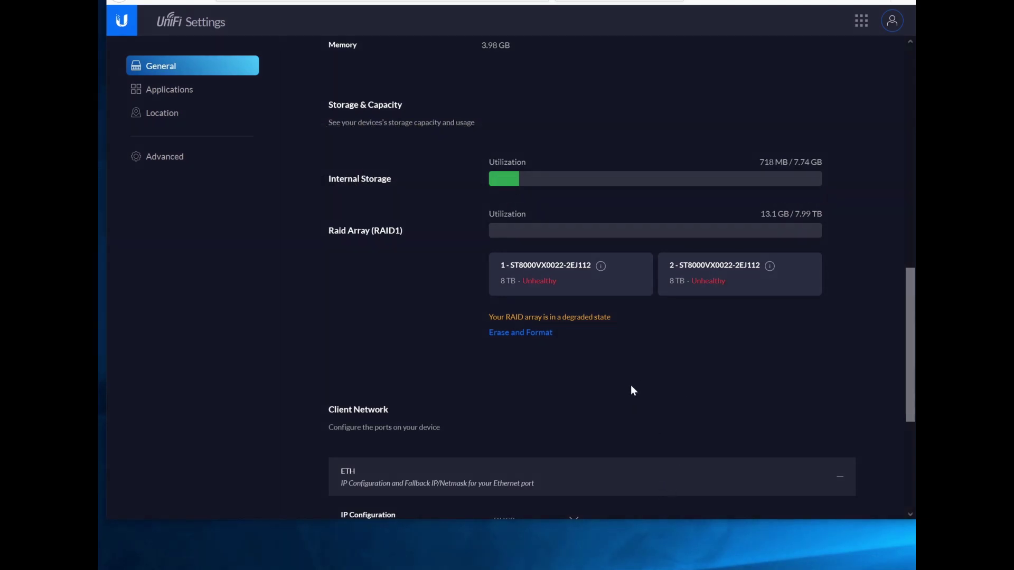
Step: On the first UVC G3, disable status light and logo, enable time and name overlays, then view motion events
click(123, 24)
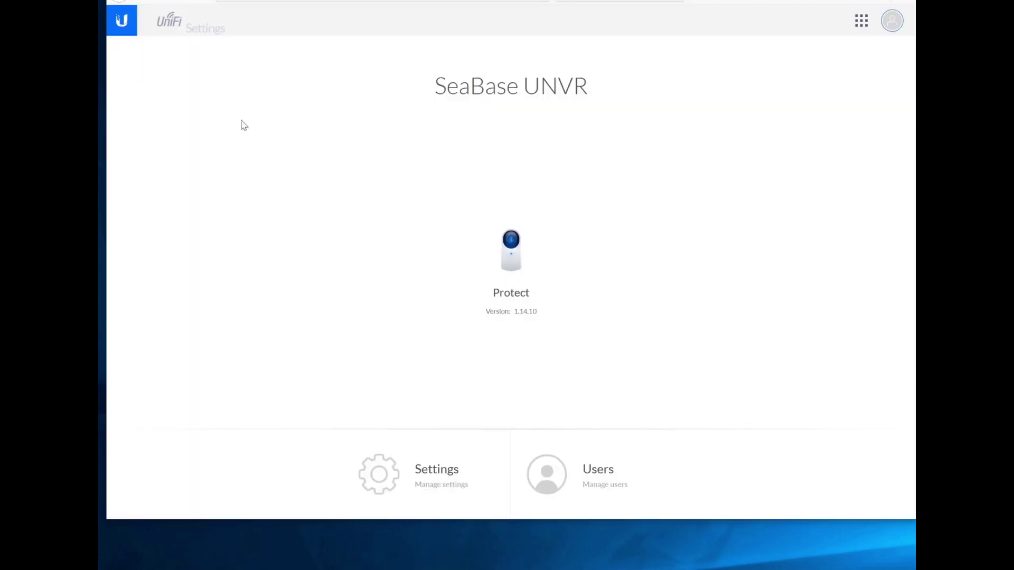
click(506, 264)
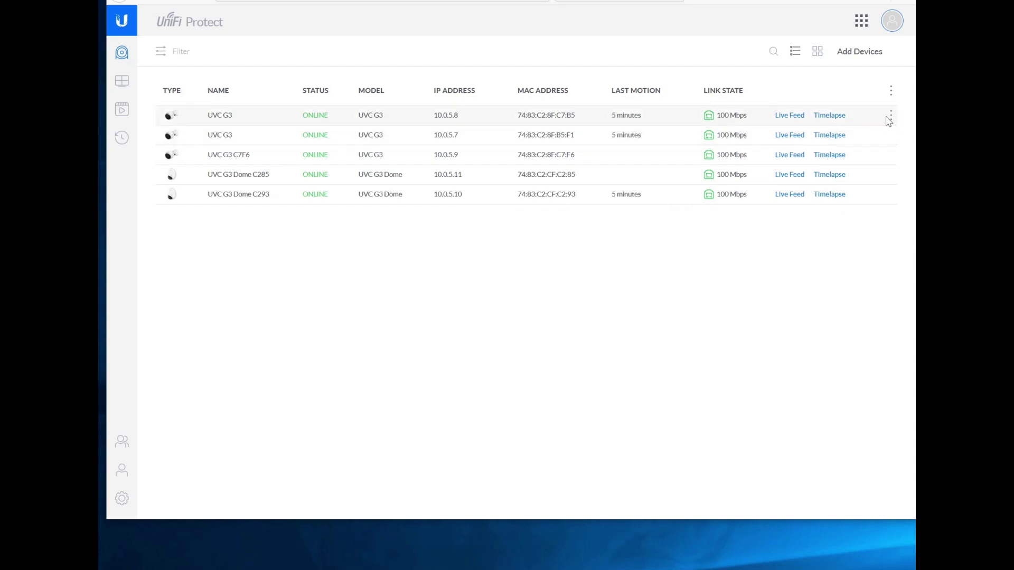
click(889, 119)
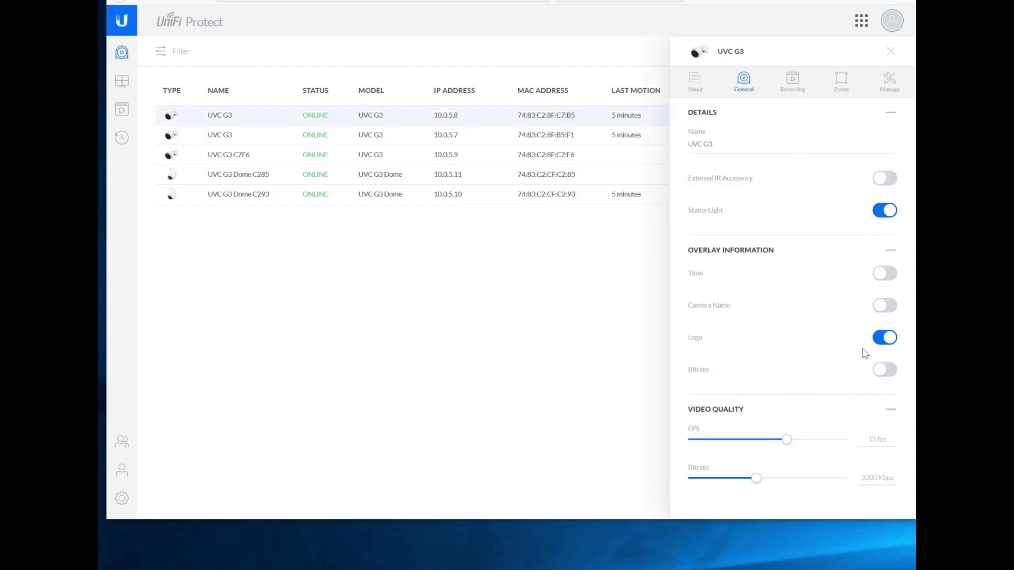
click(883, 216)
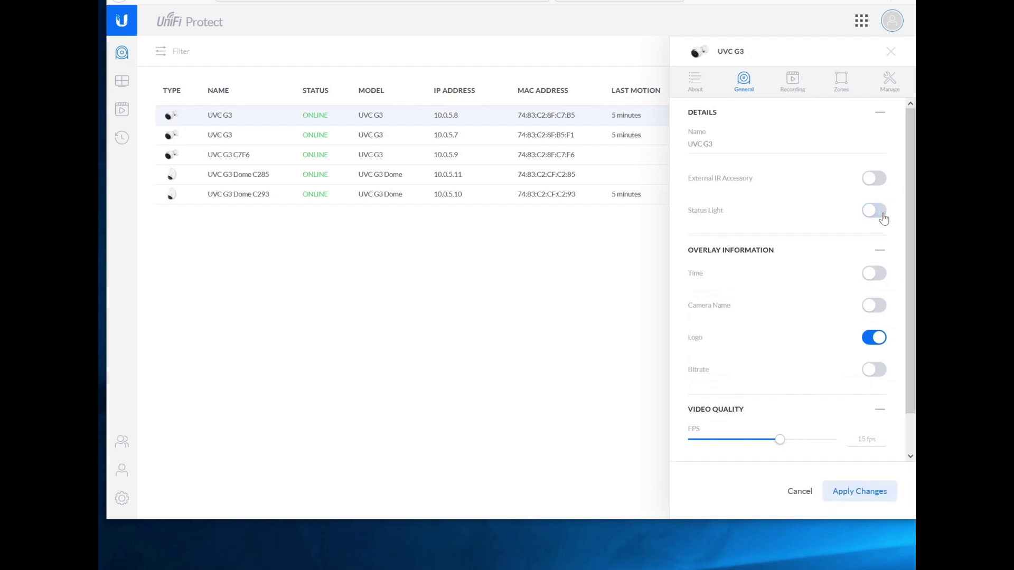
click(870, 337)
click(874, 276)
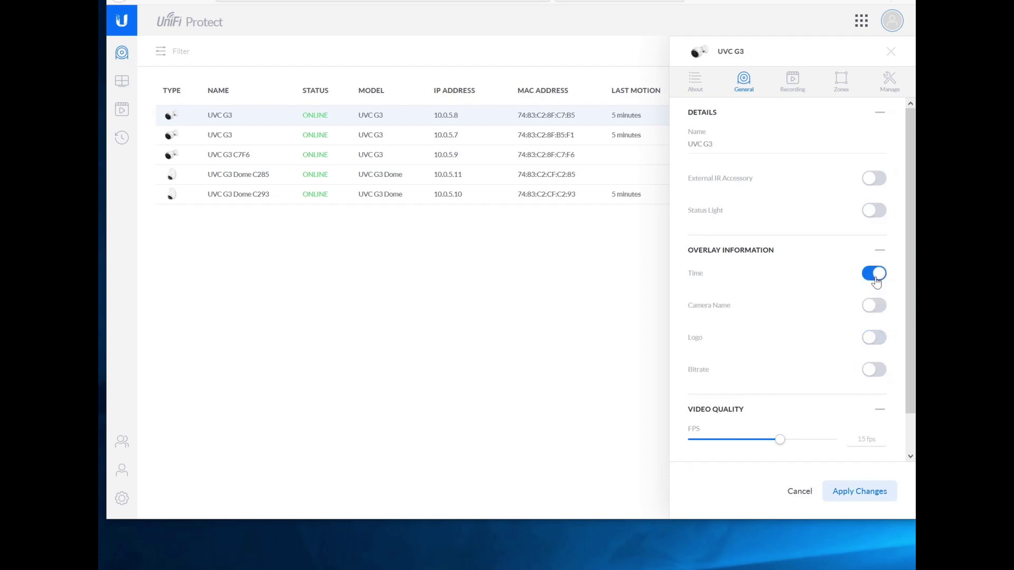
click(875, 305)
scroll(879, 336, down, 2)
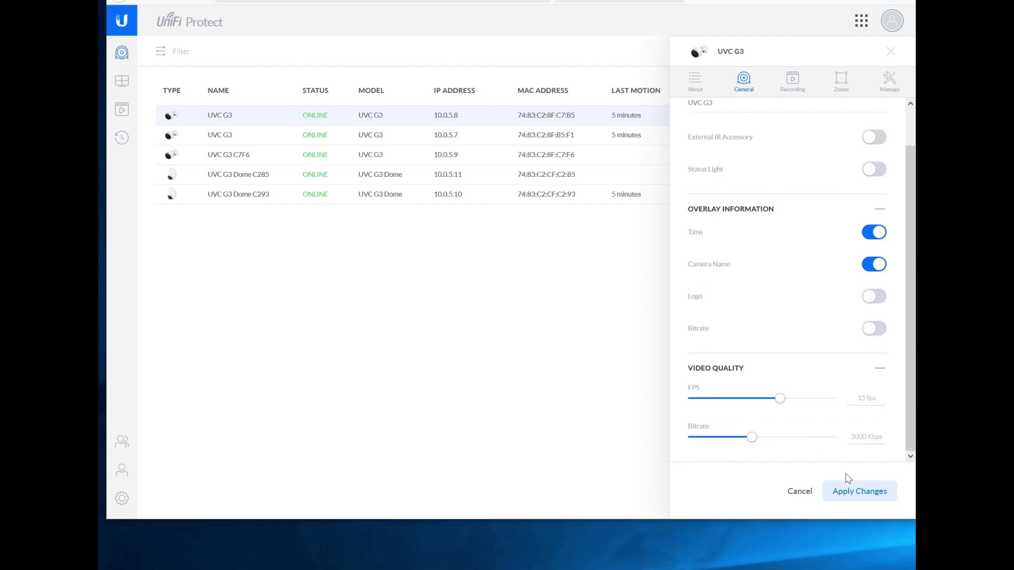
click(856, 498)
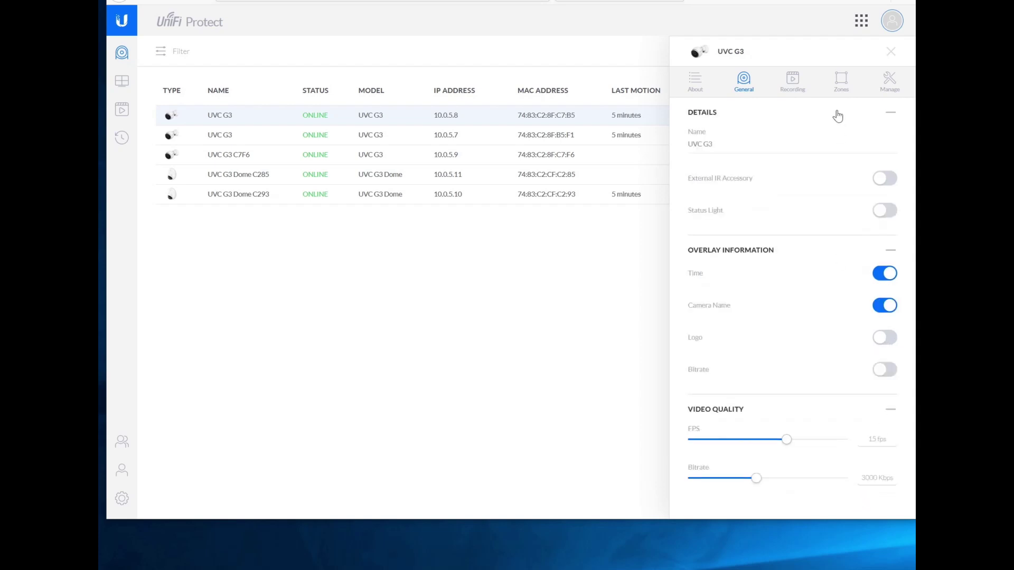
click(798, 87)
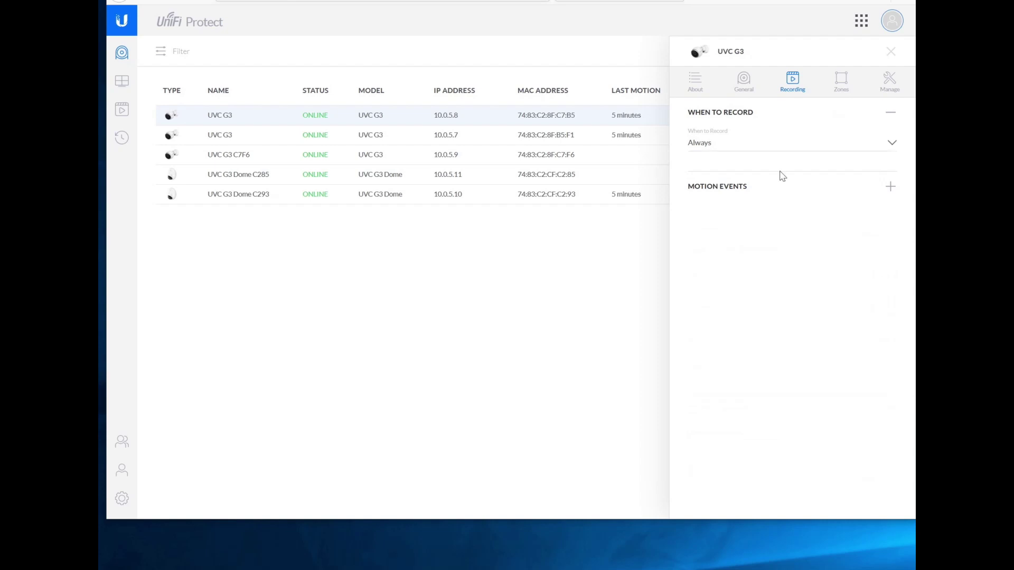
click(810, 190)
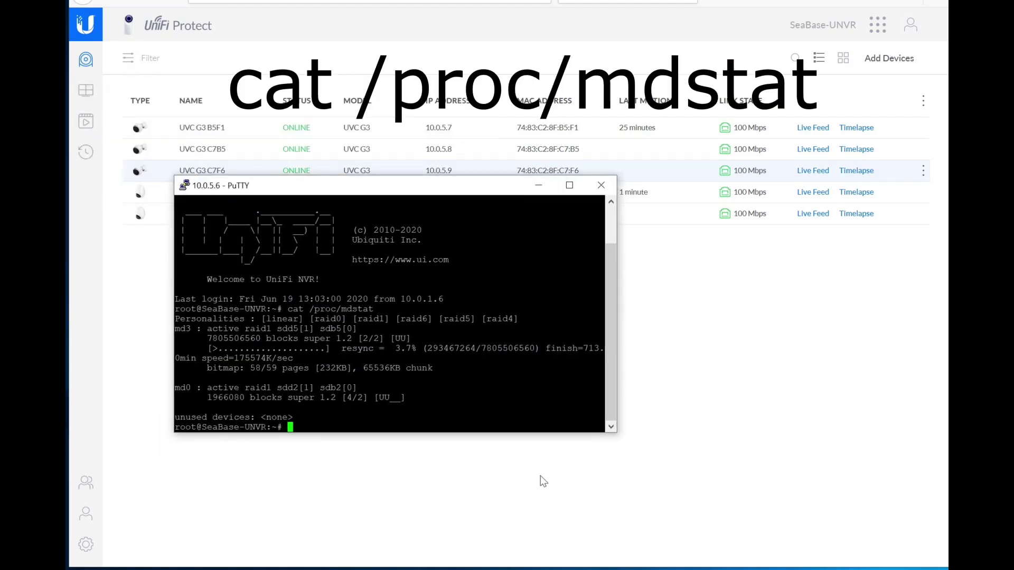
Step: Rerun cat /proc/mdstat in the enlarged PuTTY window and highlight md3's 3.8% resync
drag(616, 432, 687, 491)
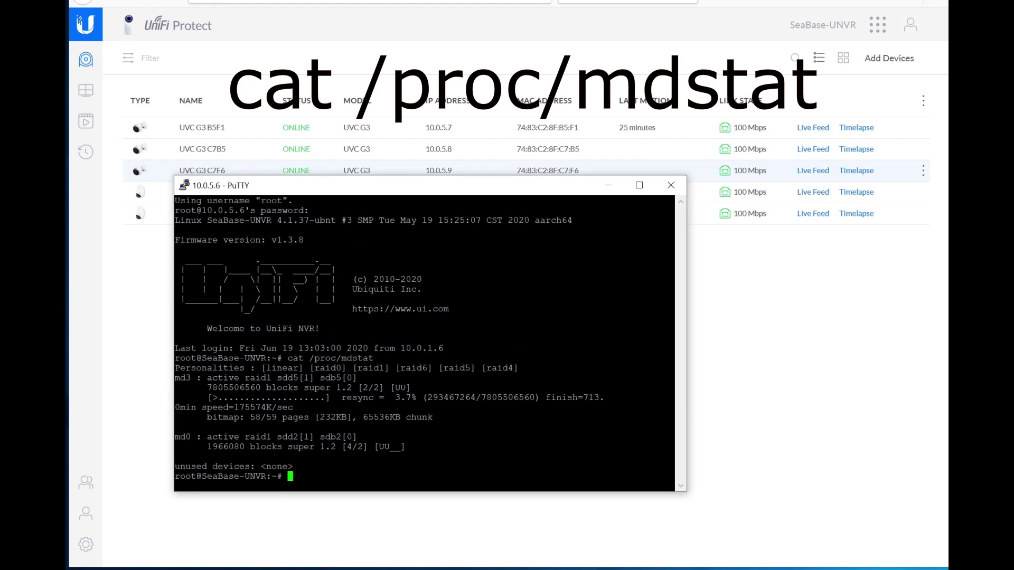
key(Up)
key(Return)
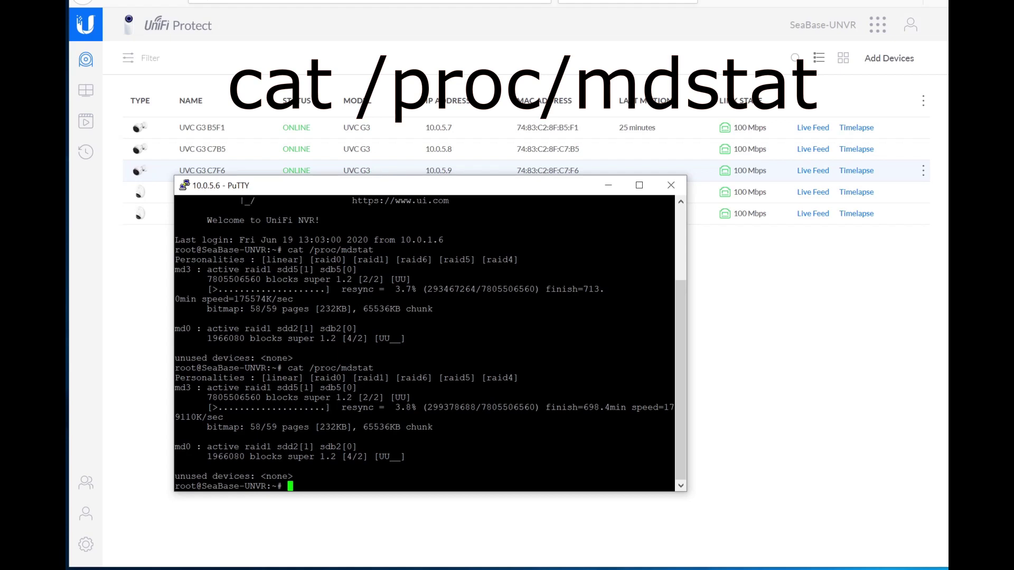
drag(395, 407, 411, 407)
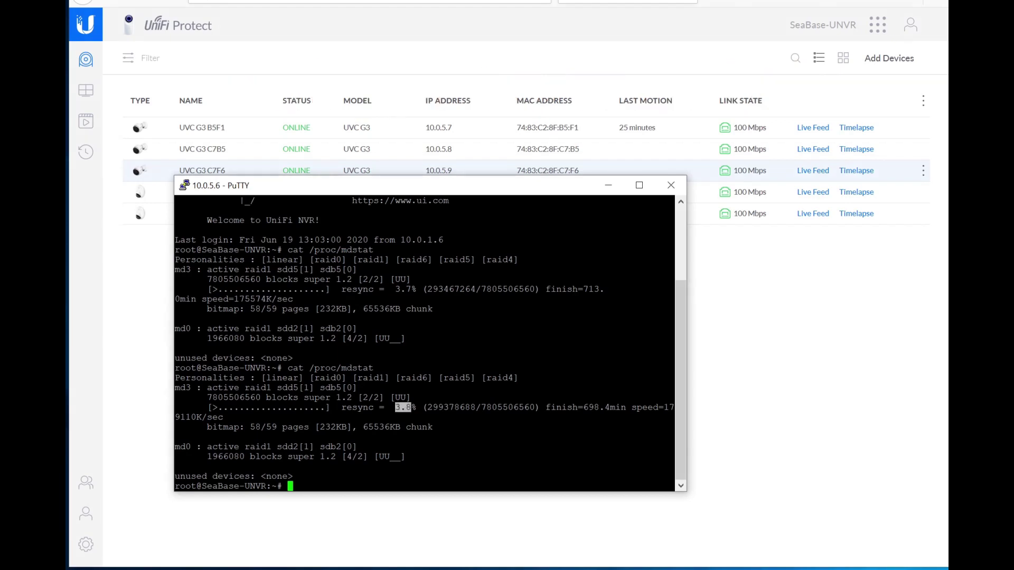
click(829, 367)
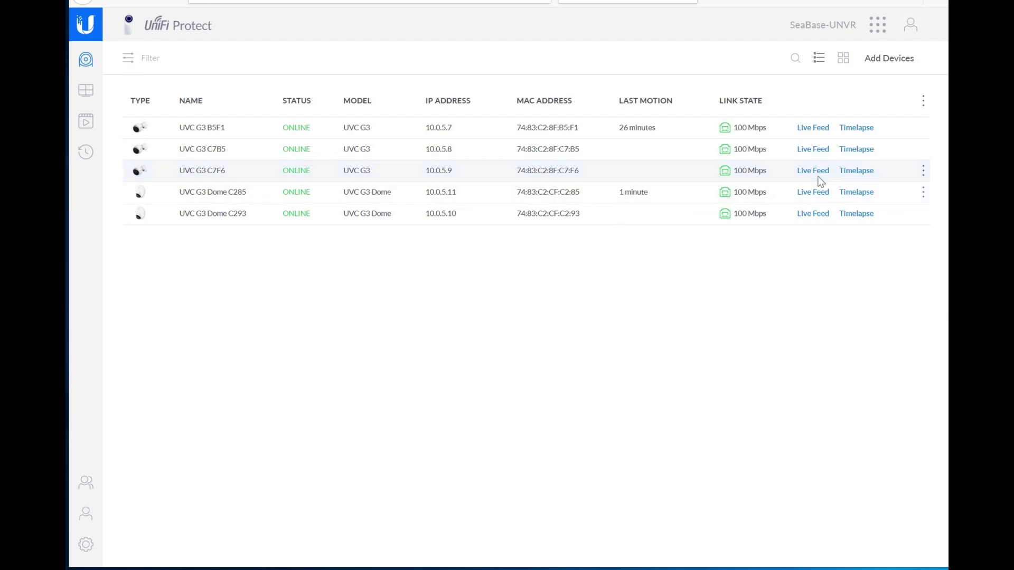
Step: Enable Vertical Flip in UVC G3 C7F6's orientation settings, then close its live player
mouse_move(810, 175)
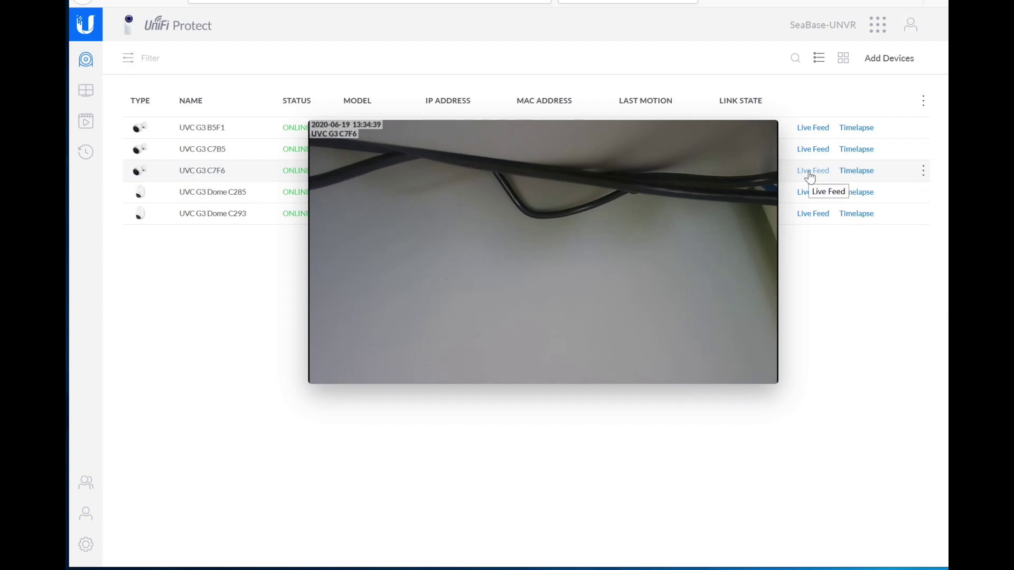
click(811, 174)
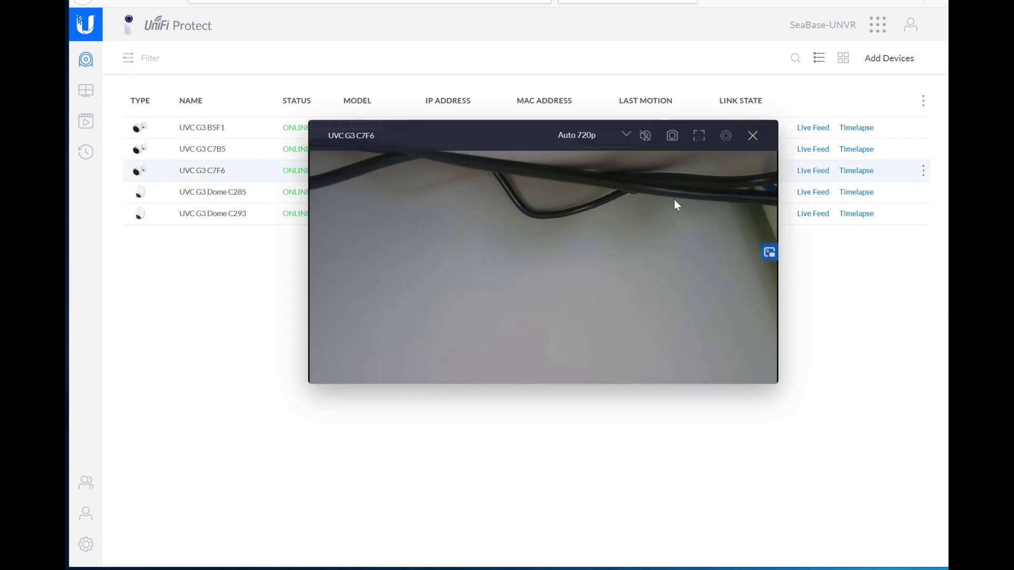
click(726, 145)
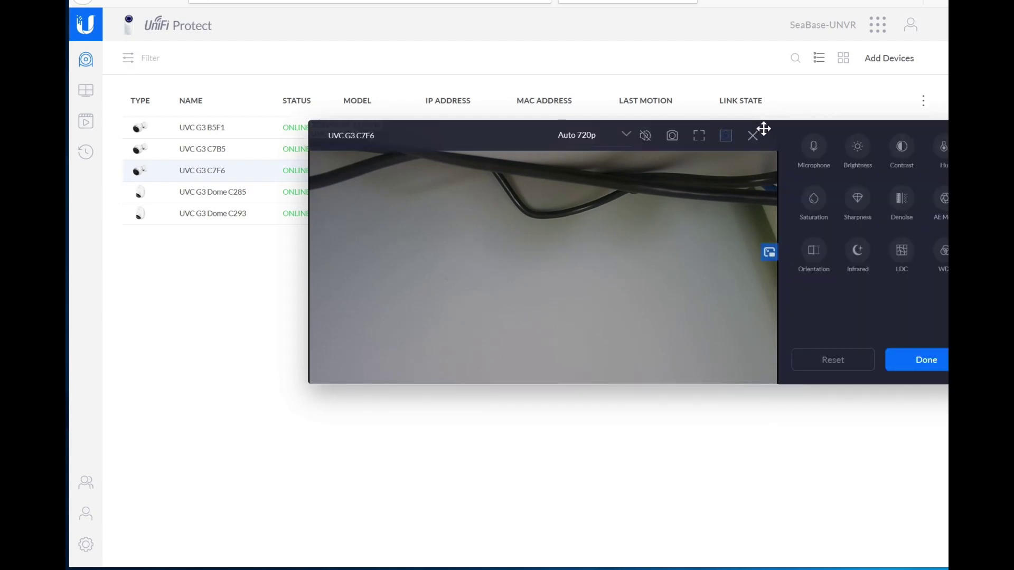
drag(723, 178, 602, 196)
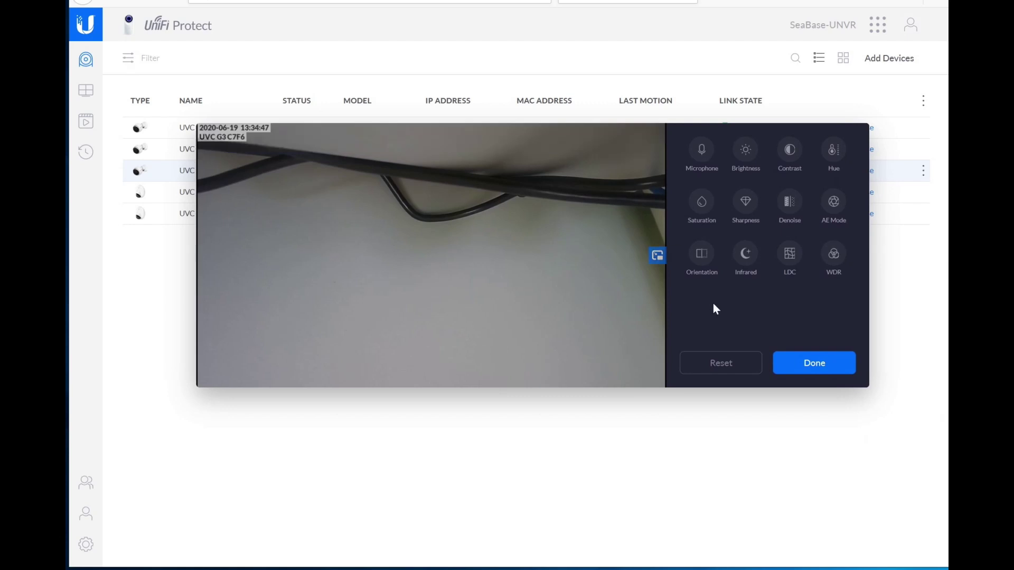
click(706, 254)
click(839, 280)
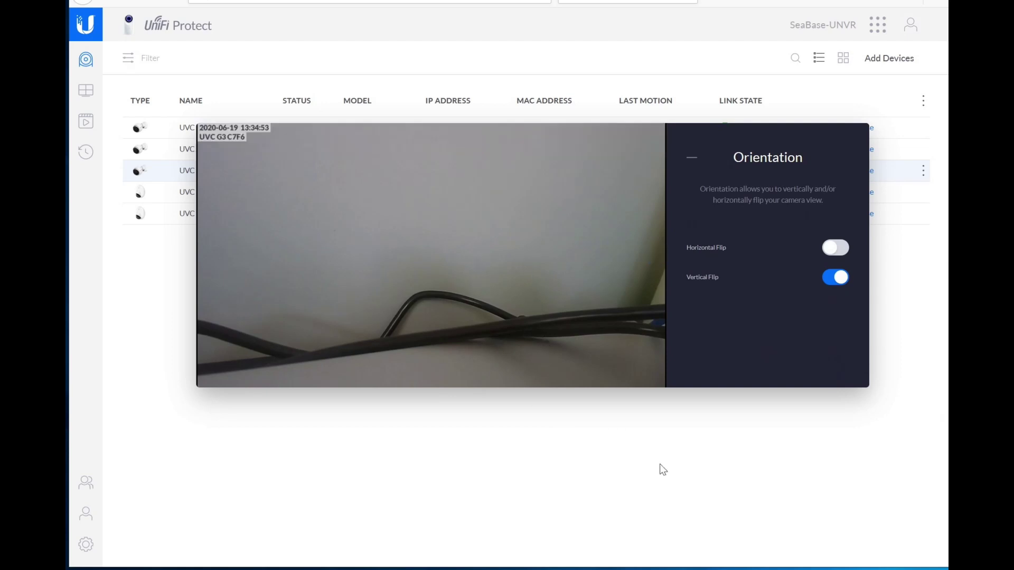
mouse_move(636, 181)
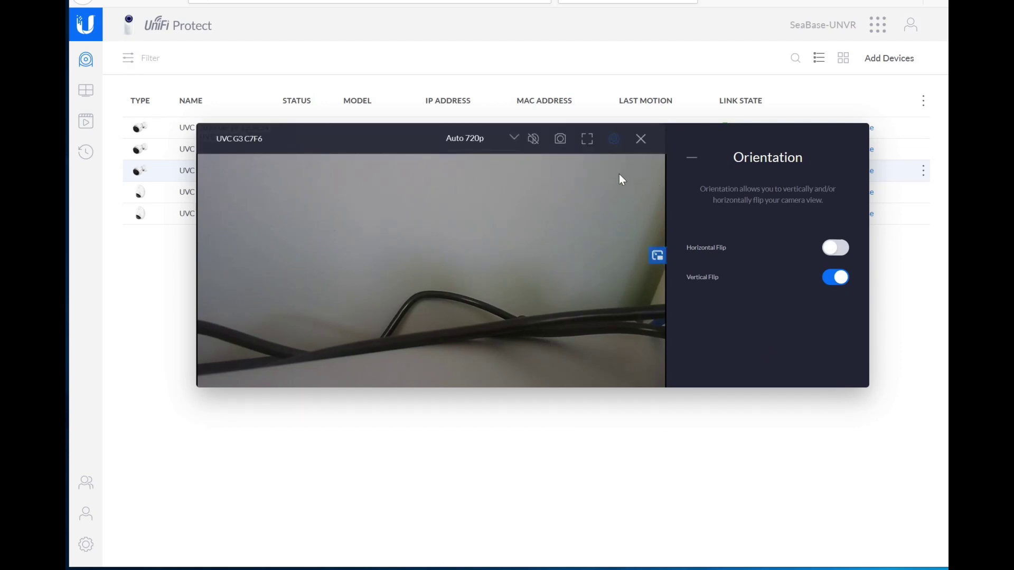
click(692, 157)
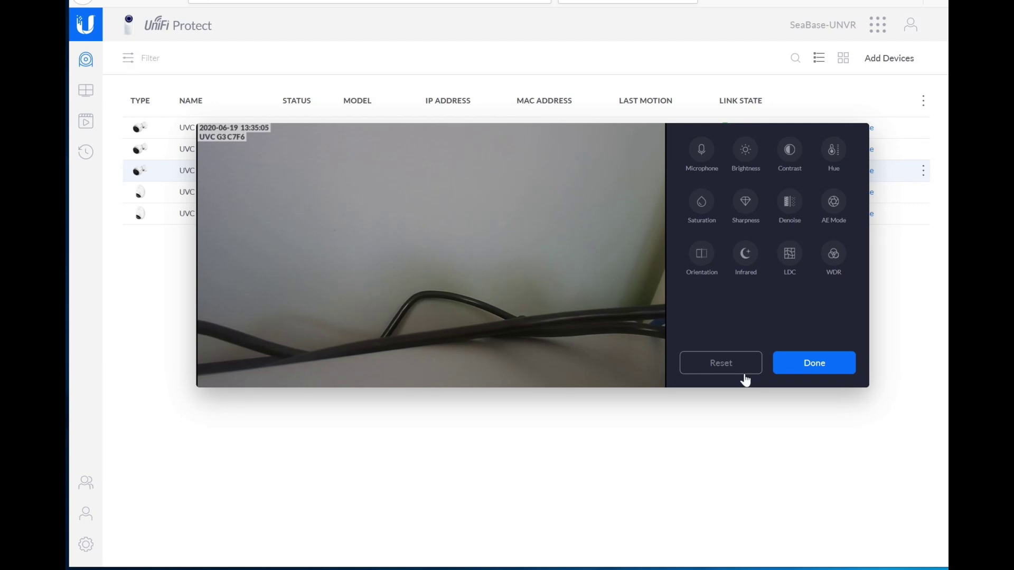
click(814, 363)
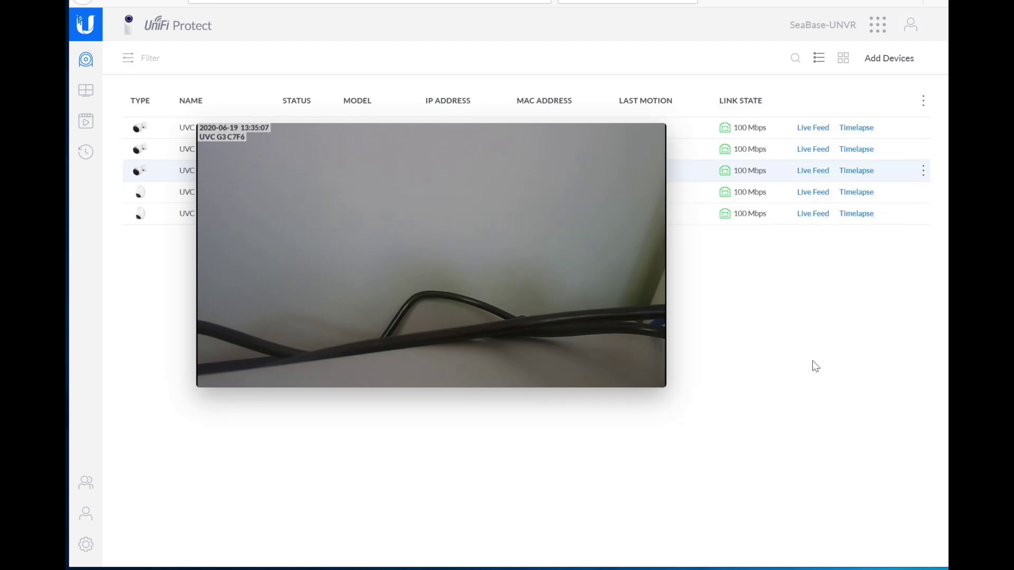
click(641, 136)
Step: Add a new privacy zone on the UVC G3 Dome C285's camera image
click(480, 197)
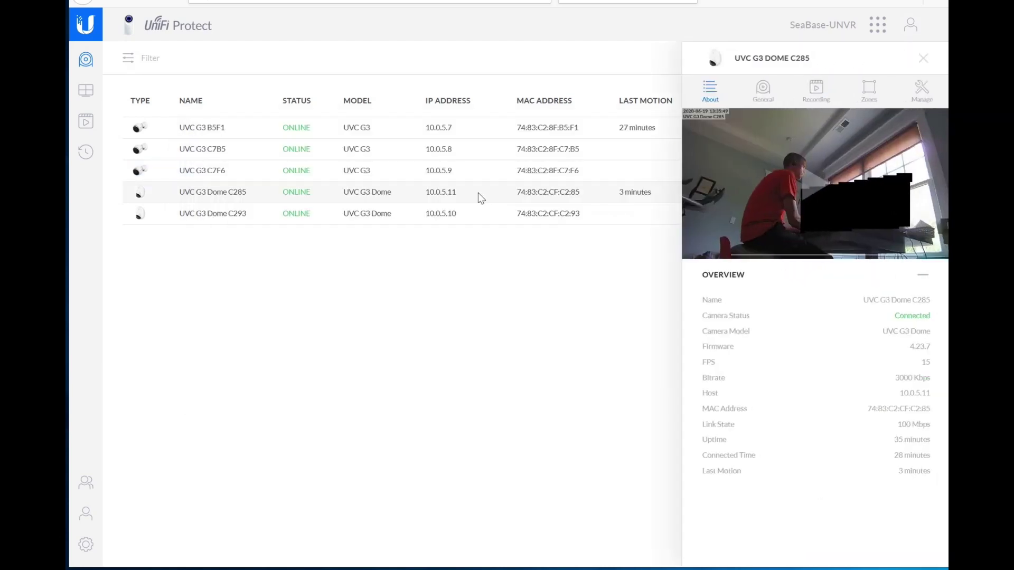
click(870, 93)
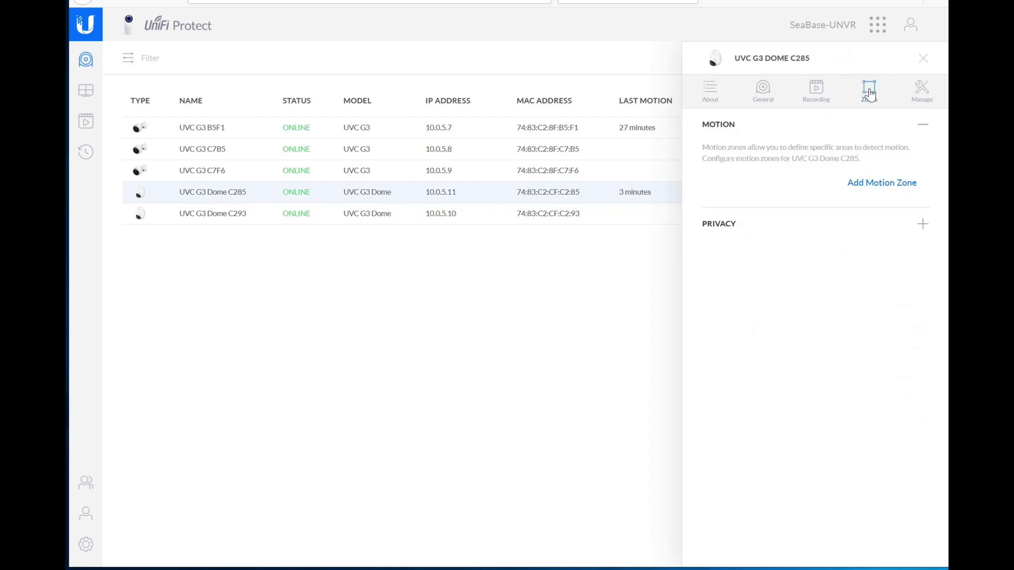
click(880, 226)
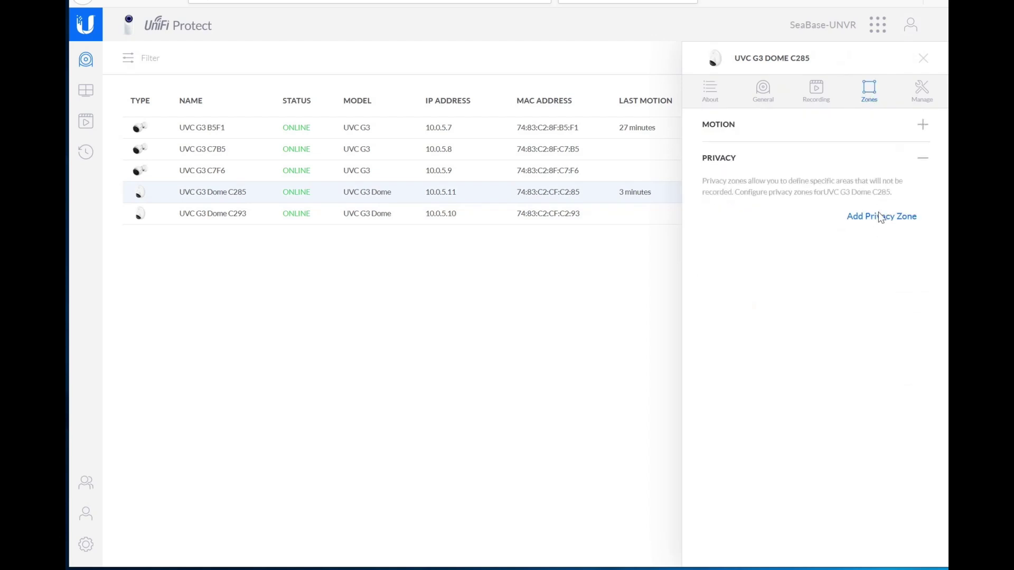
click(879, 217)
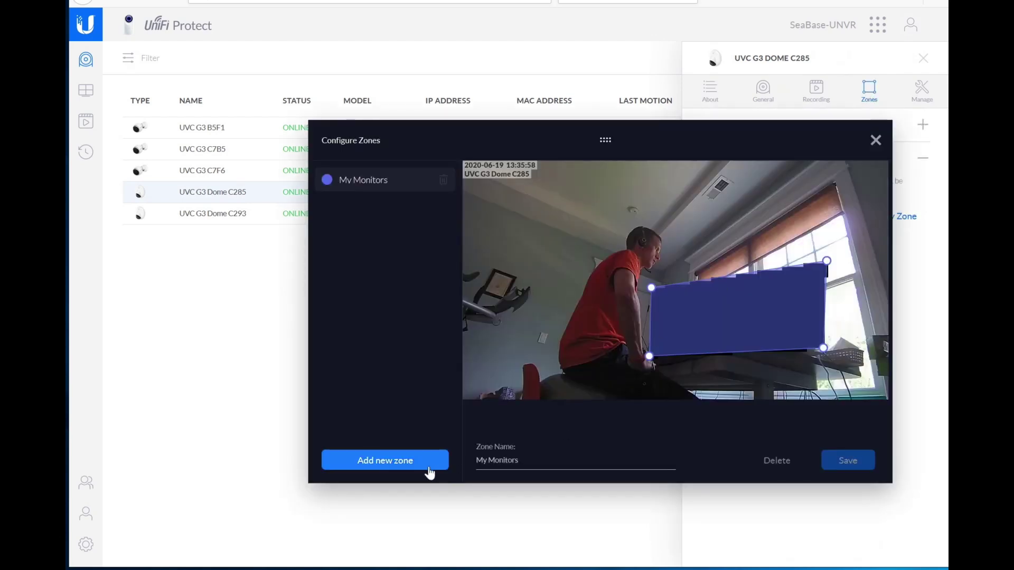
click(376, 463)
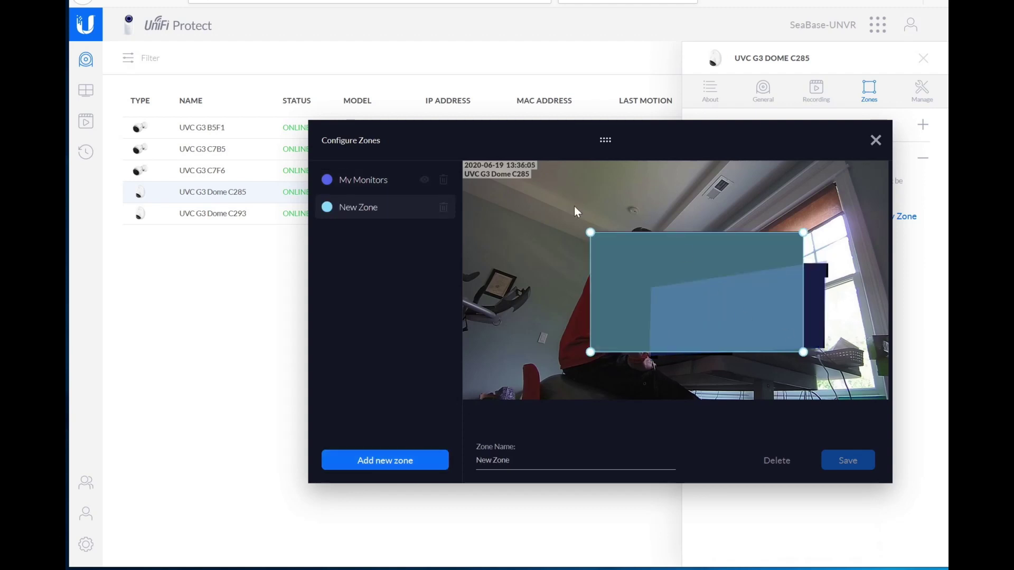
Step: Reshape the privacy zone's corners over the person at the desk and save it
drag(590, 232, 591, 209)
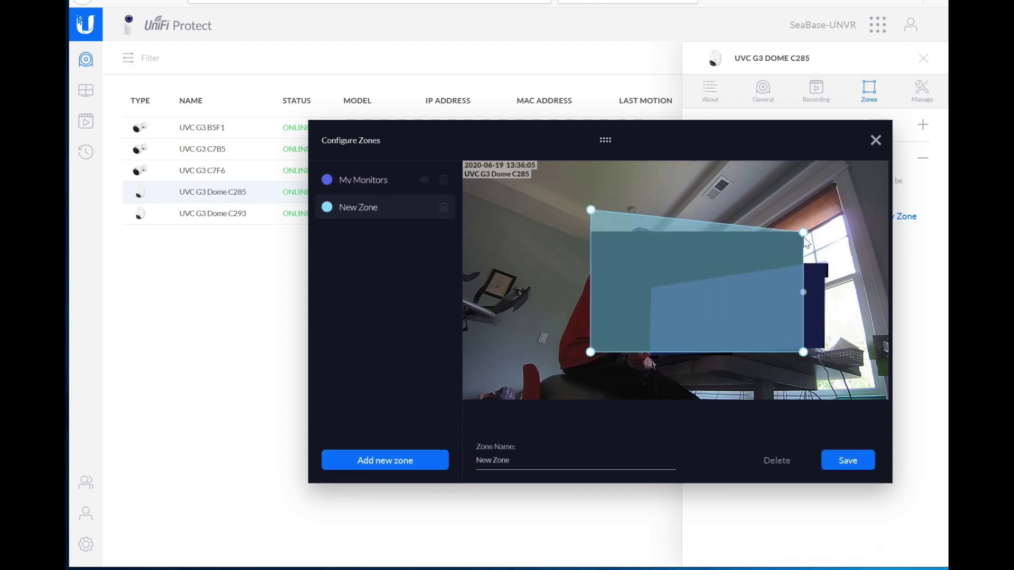
drag(803, 234, 691, 213)
drag(803, 352, 669, 275)
drag(591, 353, 583, 262)
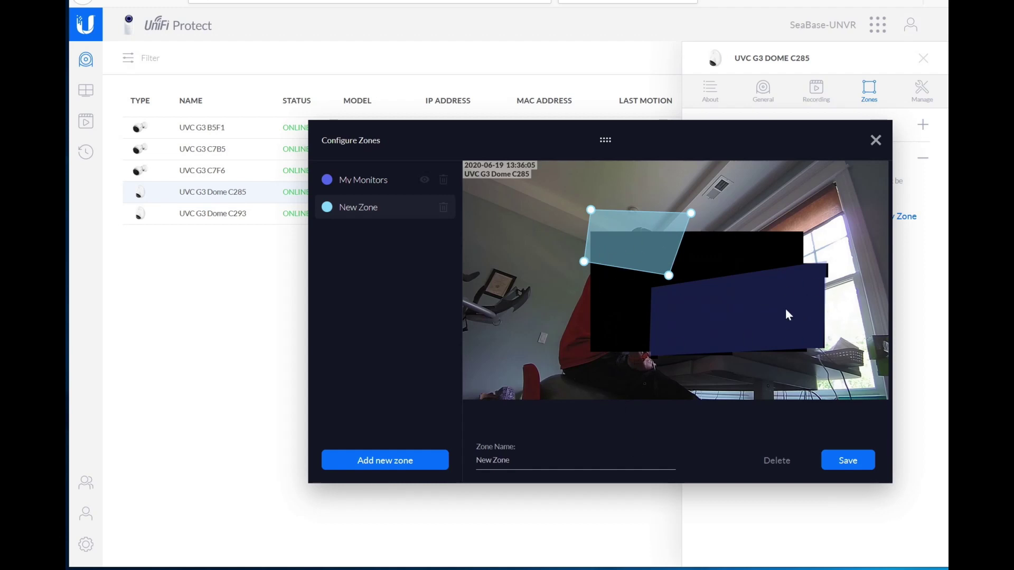
click(848, 463)
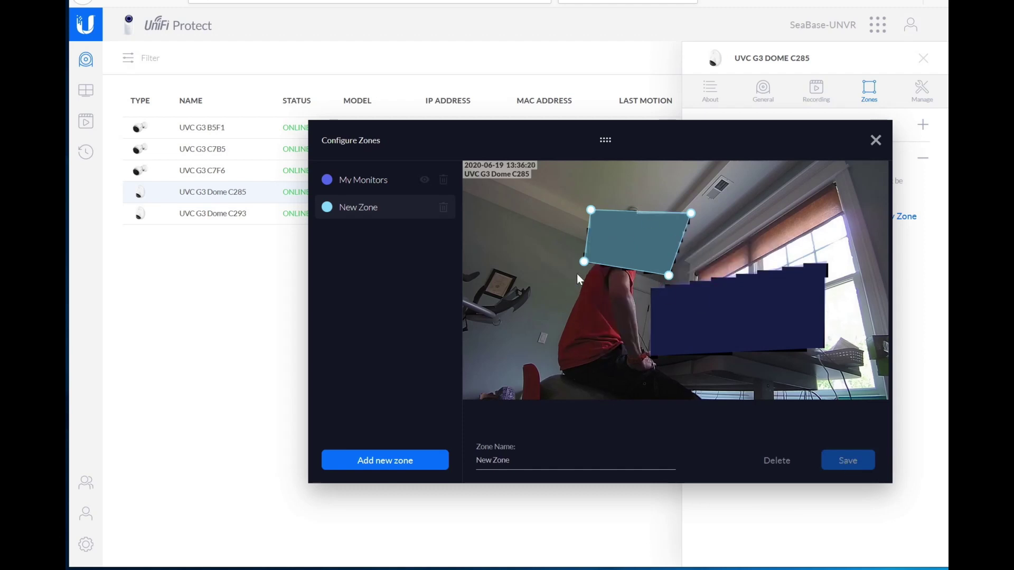
Step: Extend the privacy zone down to the image's bottom edge, save again, and close the editor
drag(583, 262, 556, 312)
drag(668, 277, 688, 398)
click(844, 461)
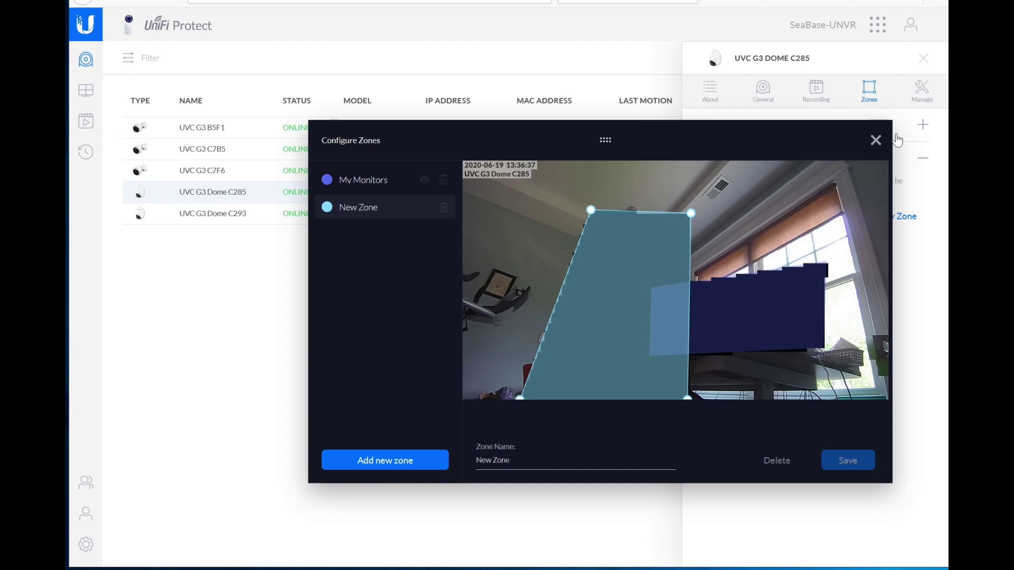
click(874, 142)
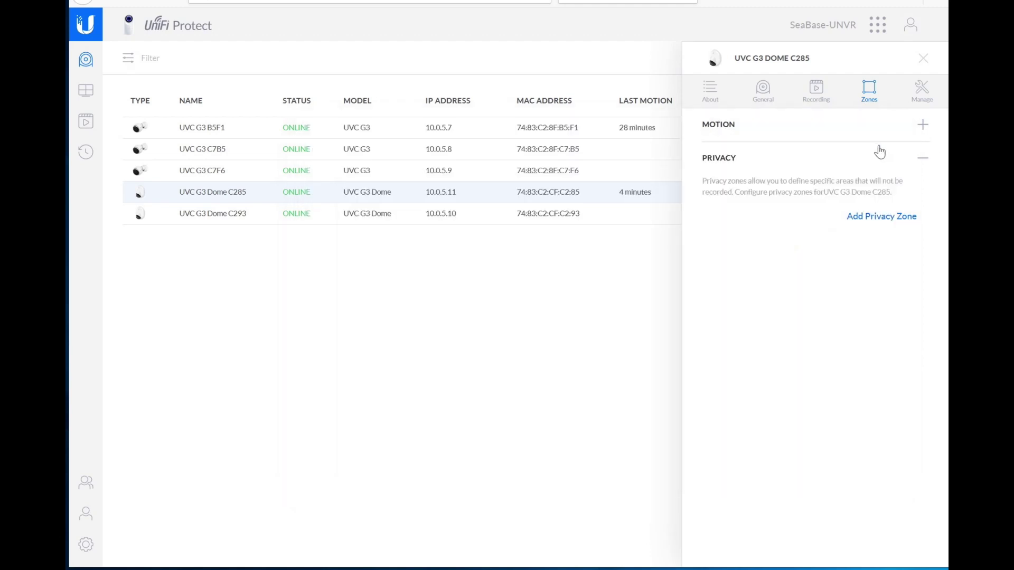
click(923, 59)
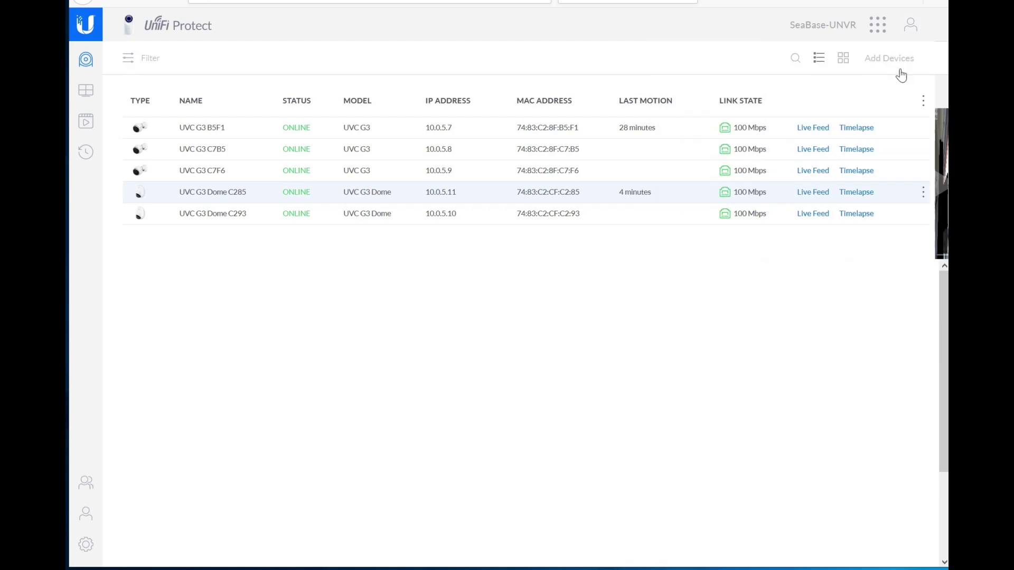
click(815, 193)
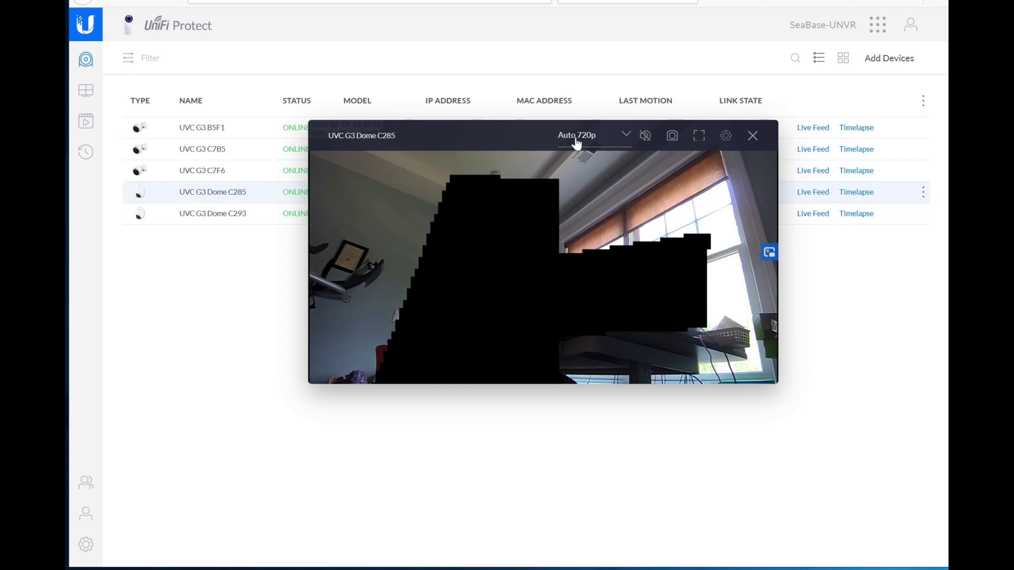
click(576, 143)
click(589, 183)
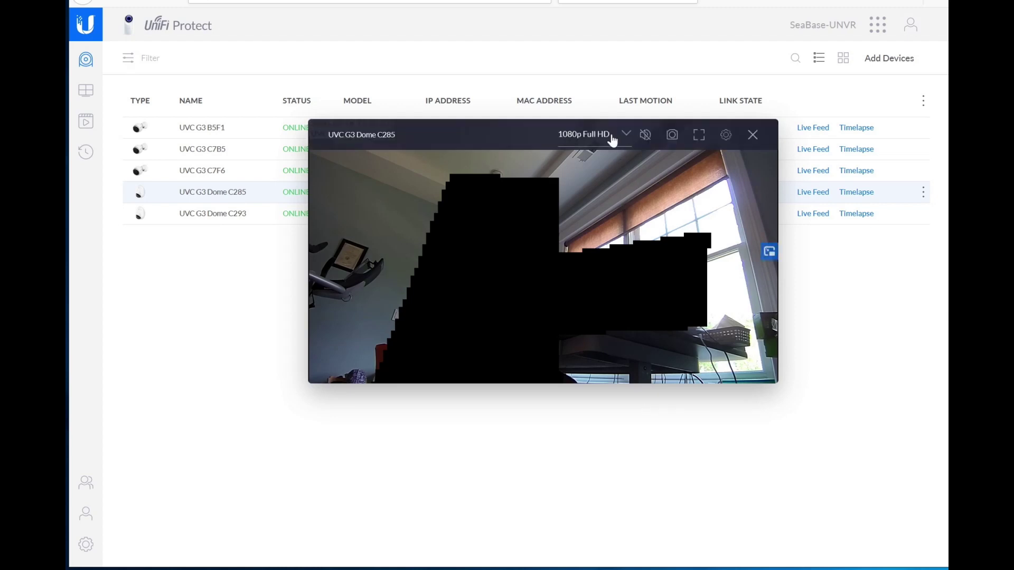
key(Escape)
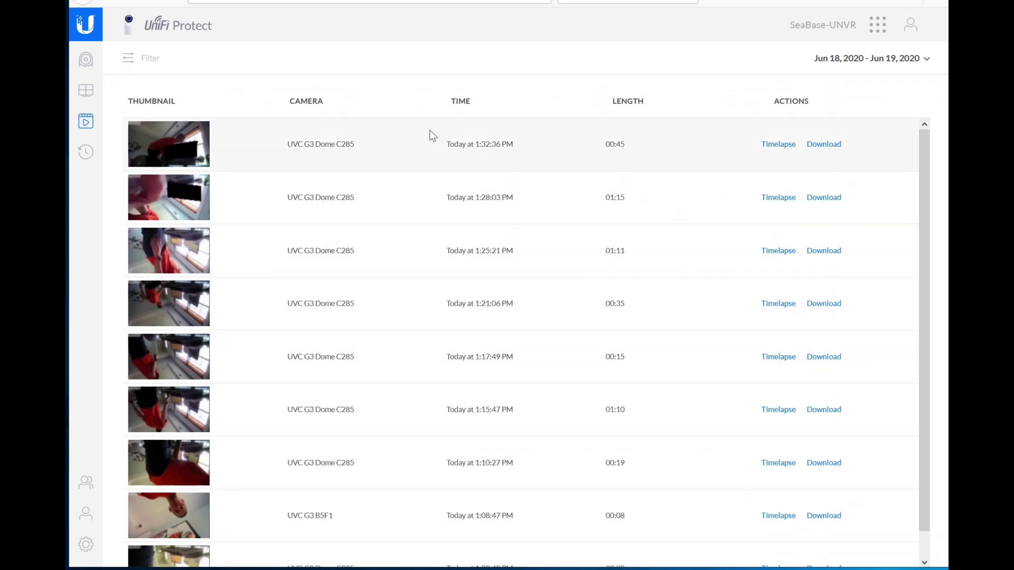
Step: Scroll through the Recordings page to review the recorded clips
scroll(471, 331, down, 1)
scroll(471, 331, down, 2)
scroll(473, 333, up, 2)
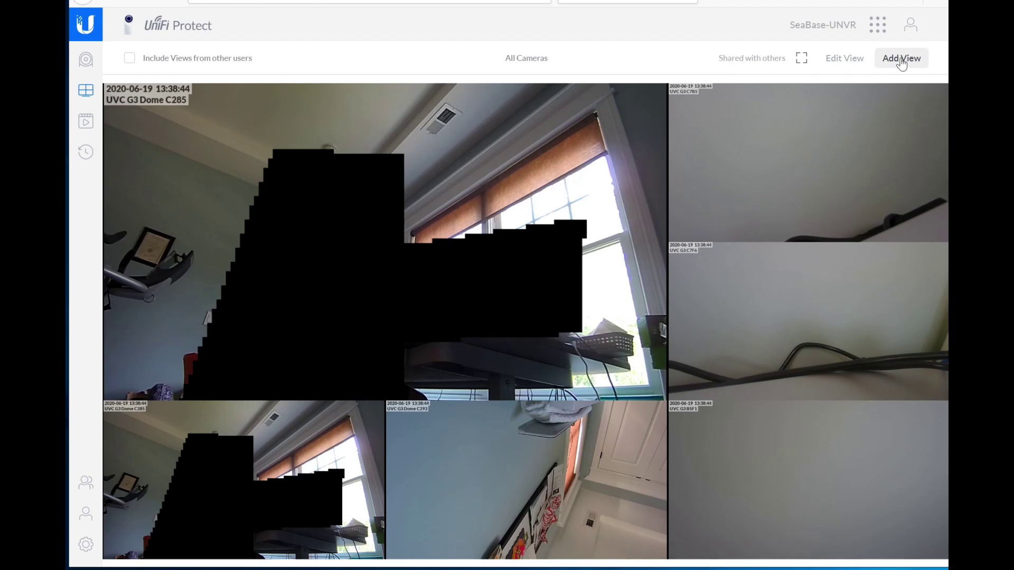
Step: Start a new live view using the 6 Cameras layout
click(899, 59)
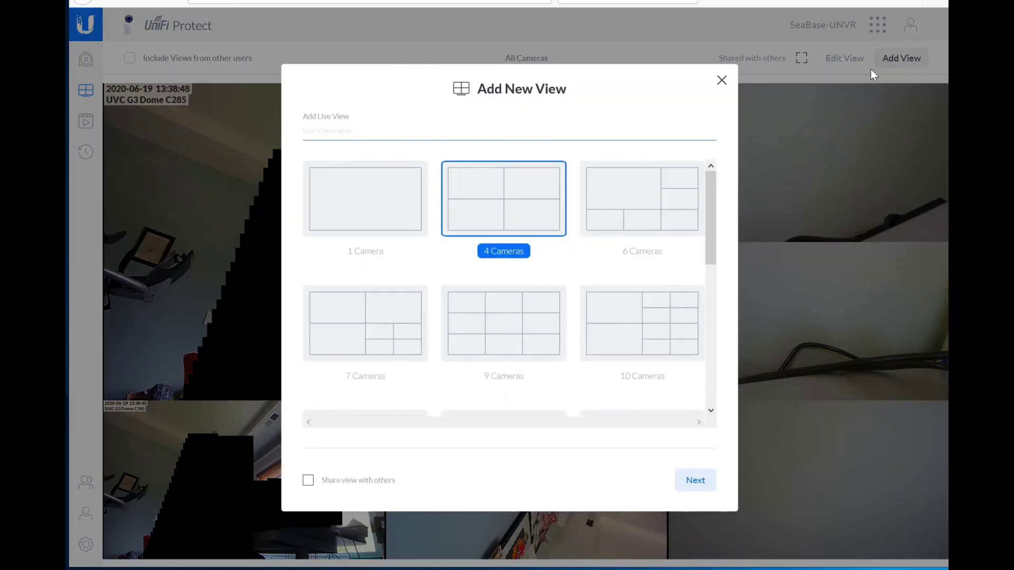
click(637, 197)
click(704, 482)
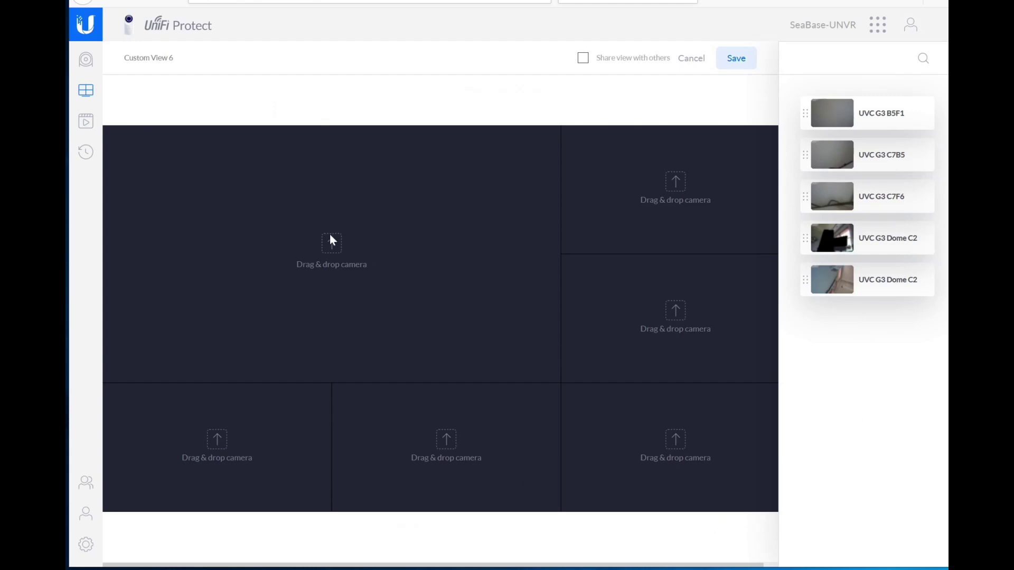
Step: Put all five cameras in the large tile, cycling on motion every 13 s
drag(845, 119, 502, 232)
drag(847, 157, 438, 221)
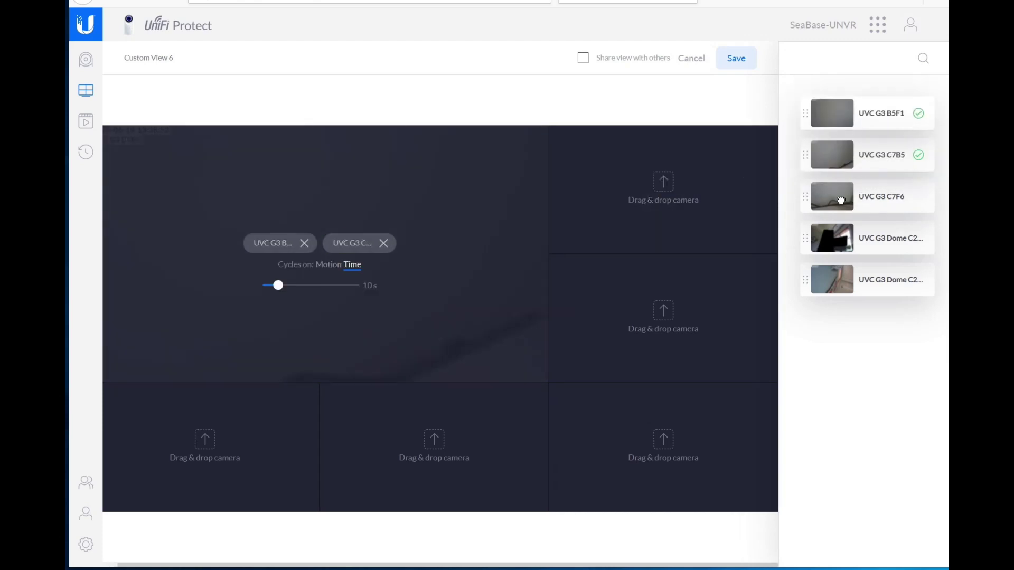
drag(816, 199, 533, 227)
drag(834, 233, 481, 240)
drag(842, 285, 422, 267)
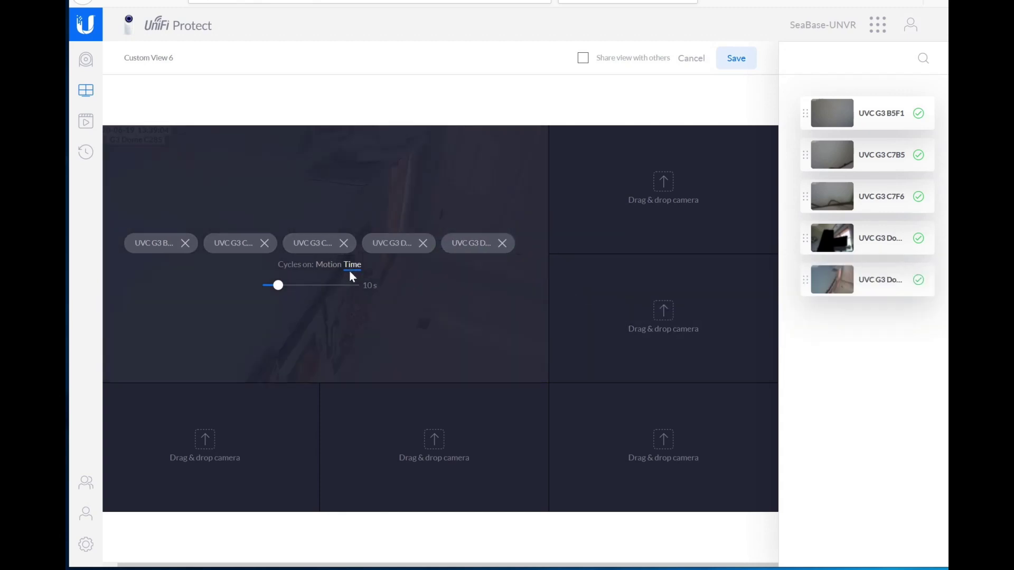
drag(281, 289, 282, 288)
click(331, 267)
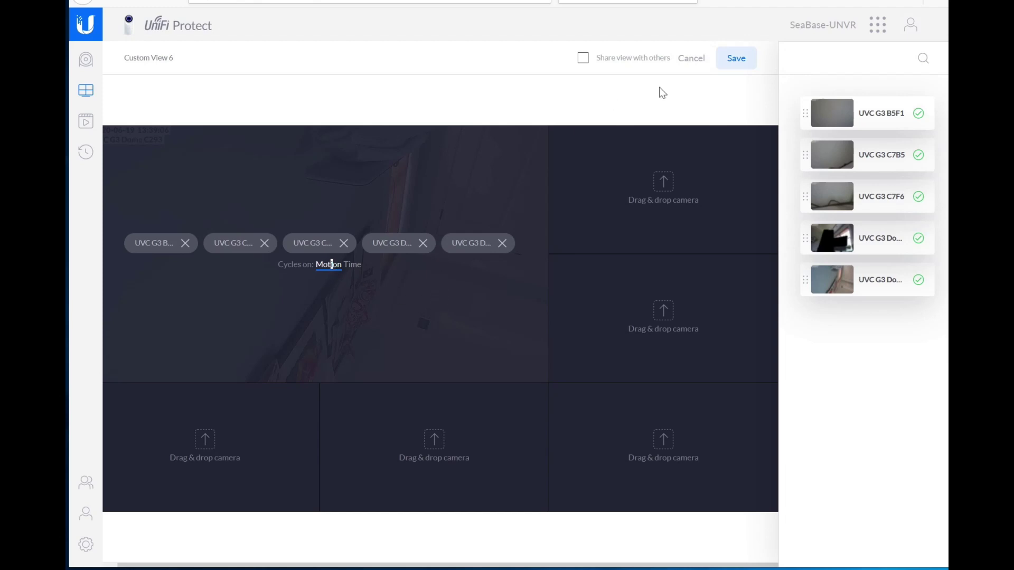
Step: Fill the five small tiles with B5F1, C7B5, C7F6 and both dome cameras, and share the view
drag(834, 119, 225, 420)
drag(831, 156, 482, 417)
drag(843, 196, 660, 184)
drag(835, 238, 689, 285)
drag(834, 280, 671, 422)
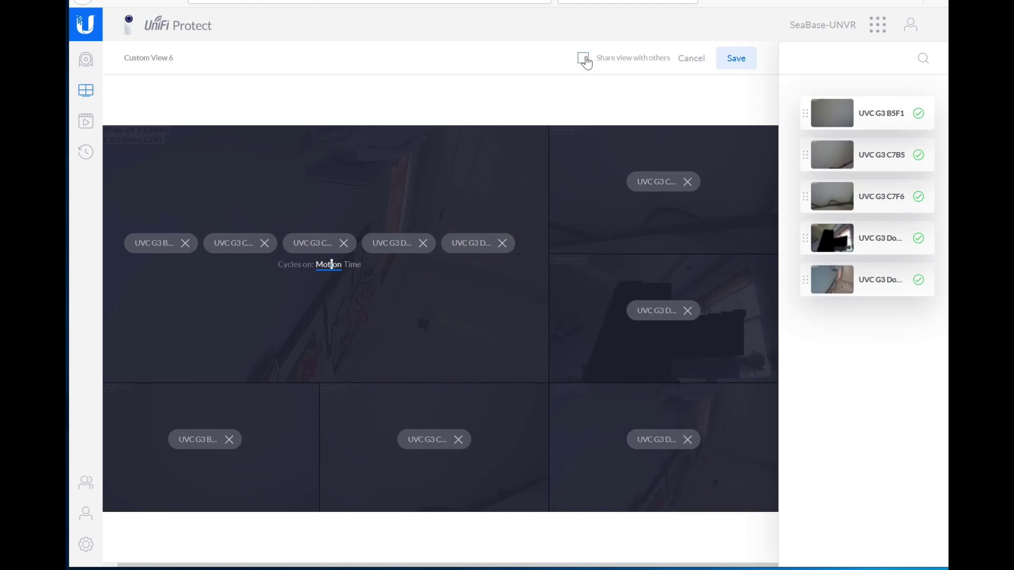
click(584, 60)
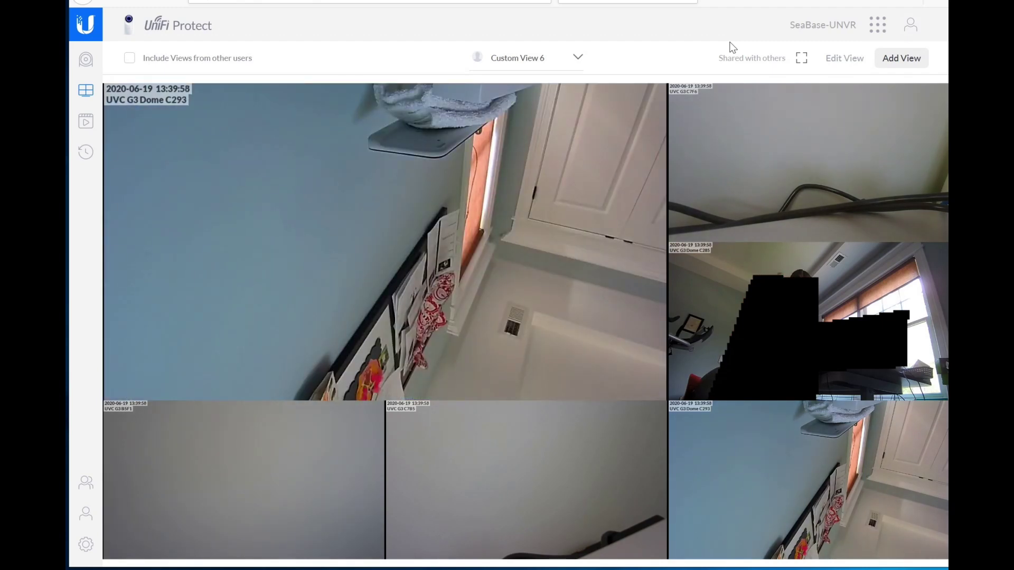
Step: Delete Custom View 6 from its edit mode and confirm the removal
click(844, 58)
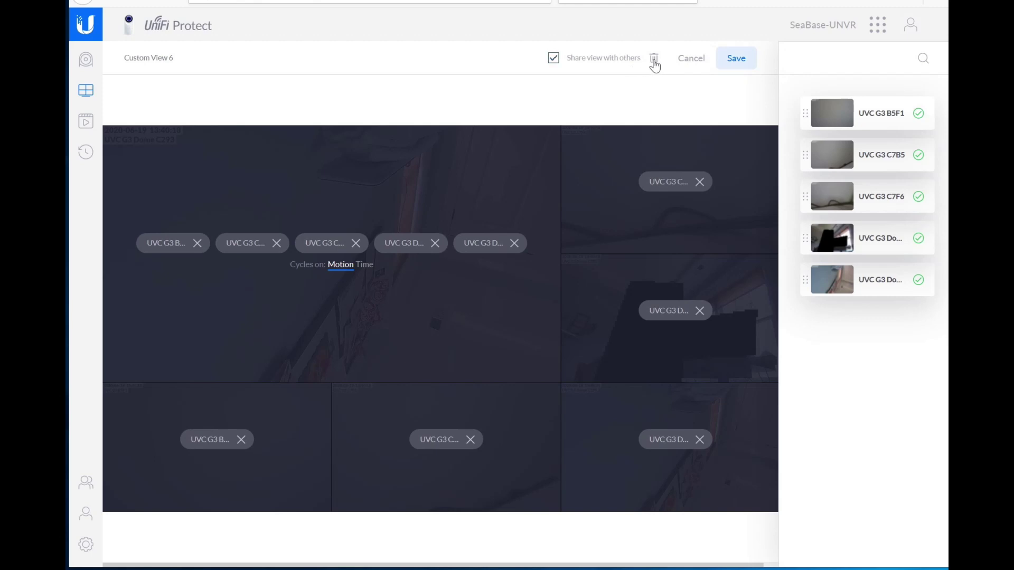
click(654, 59)
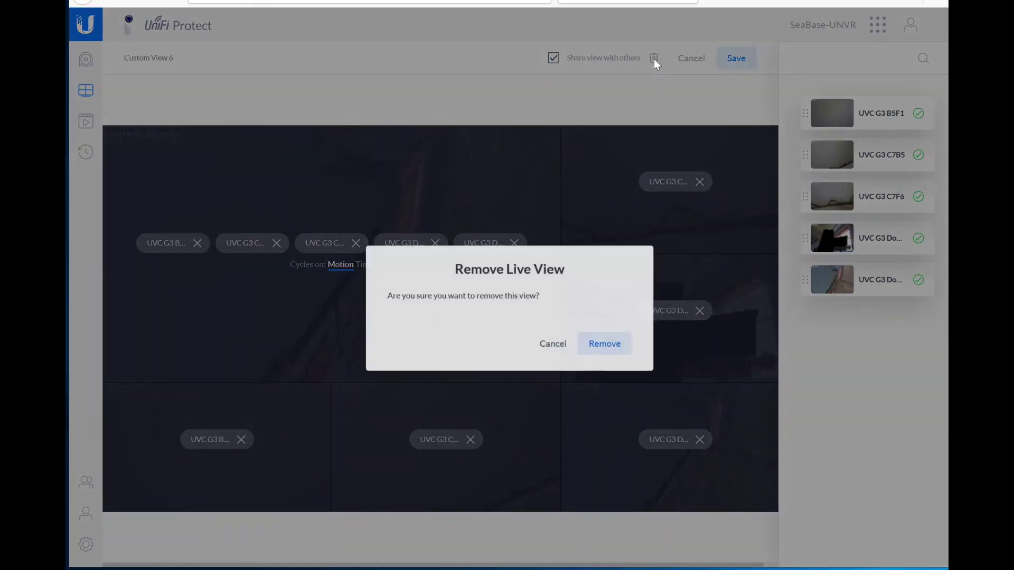
click(614, 330)
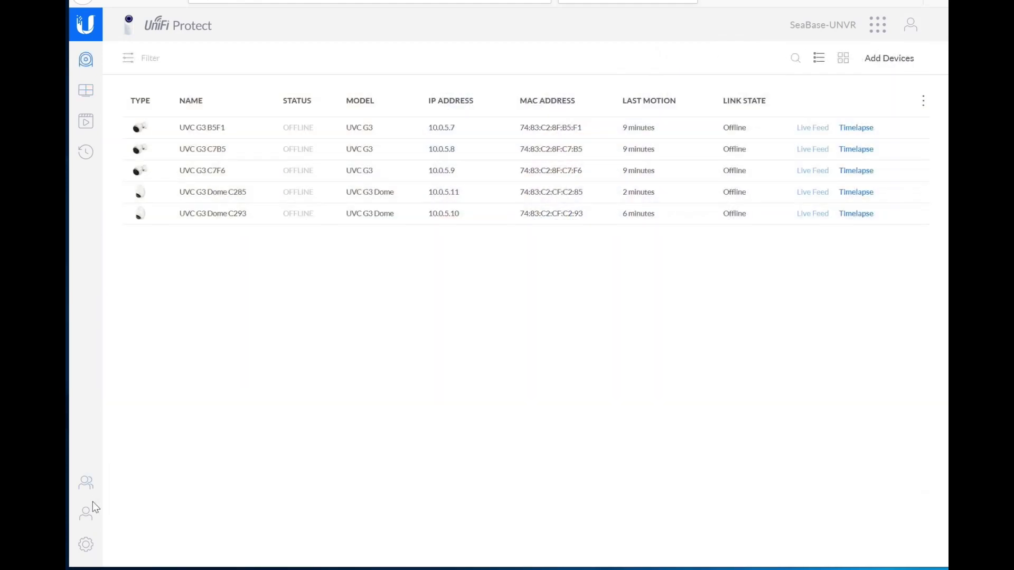
Step: Create a 'My Alerts' activity alert emailing connect/disconnect events for SeaBase-UNVR and all cameras
click(86, 515)
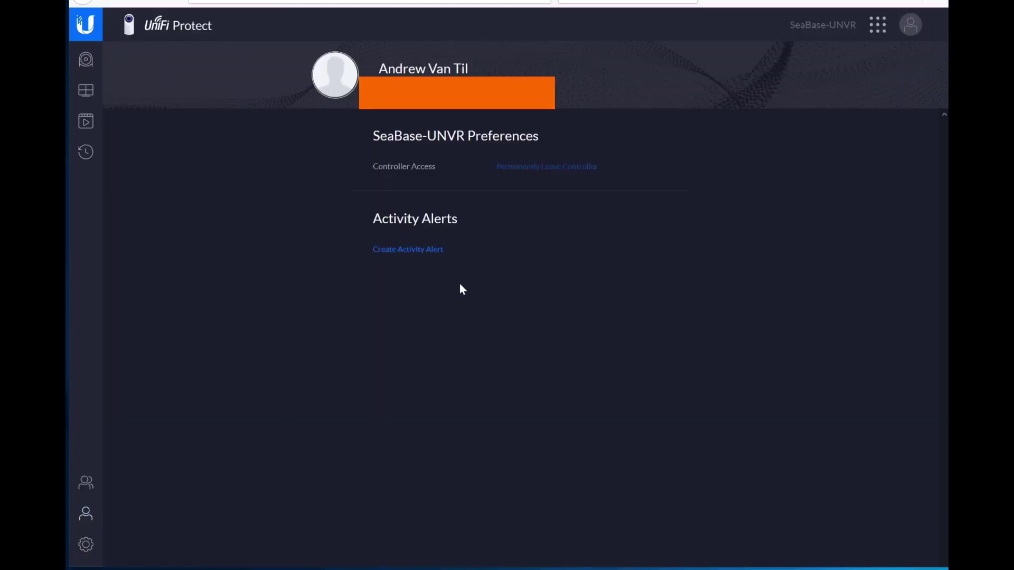
click(421, 250)
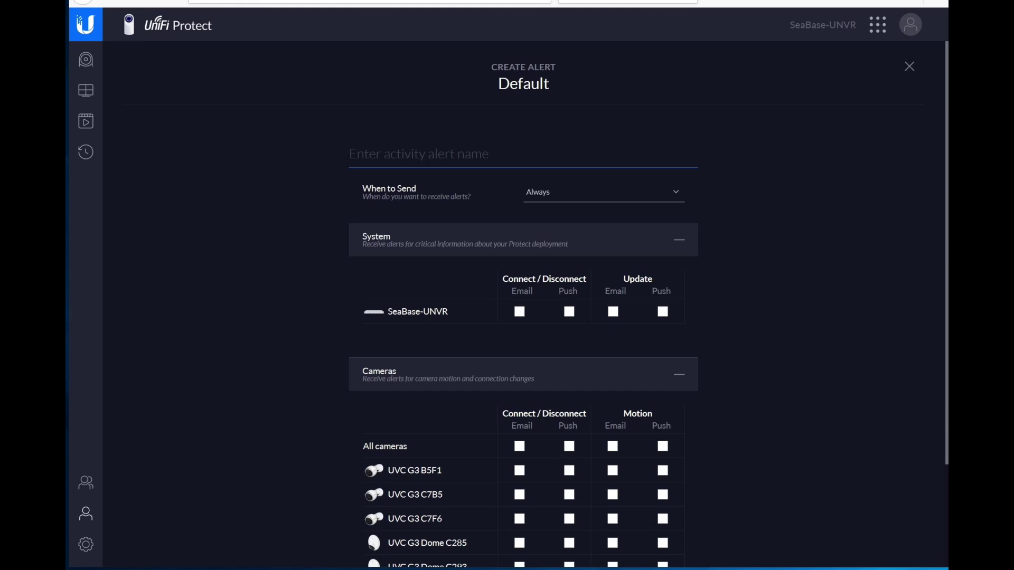
text(My Alerts)
click(520, 313)
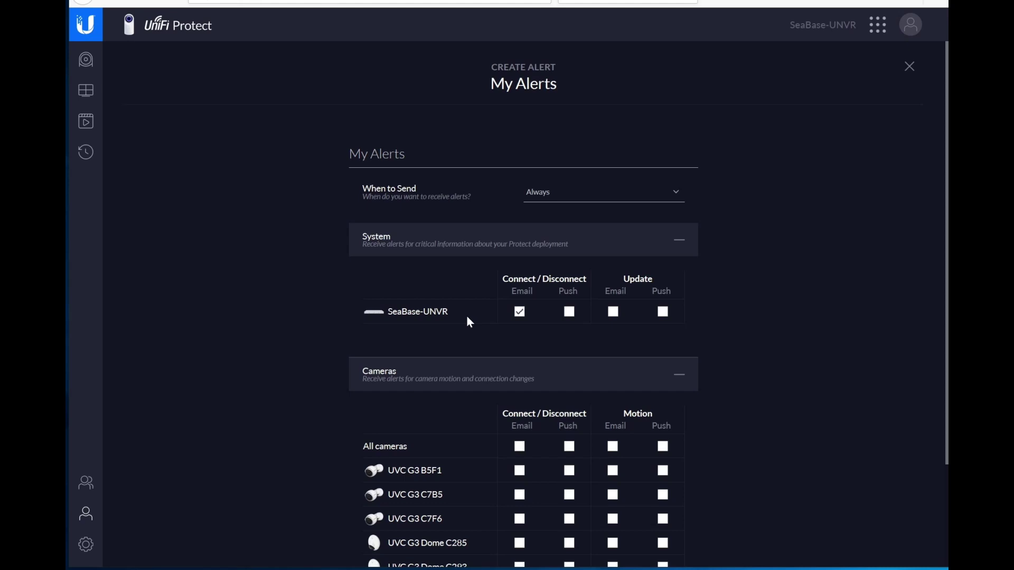
scroll(532, 358, down, 2)
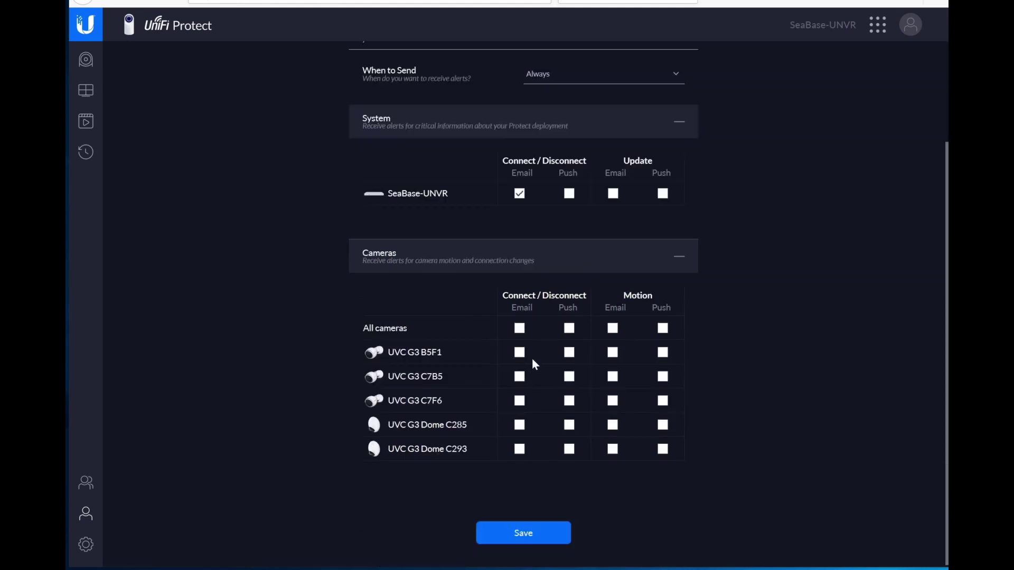
click(519, 330)
click(528, 542)
Step: Switch on the activity alerts toggle for My Alerts
click(501, 258)
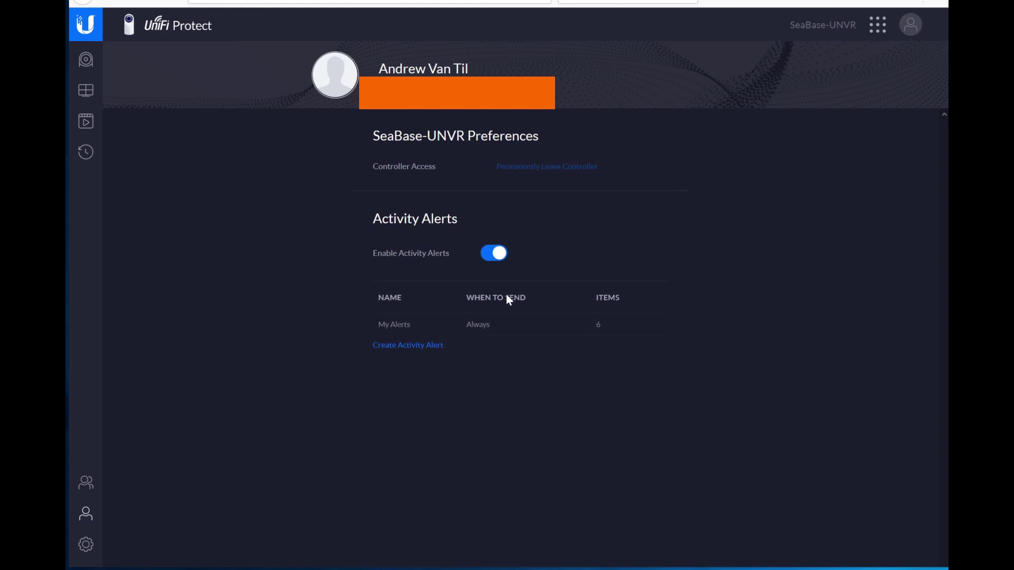